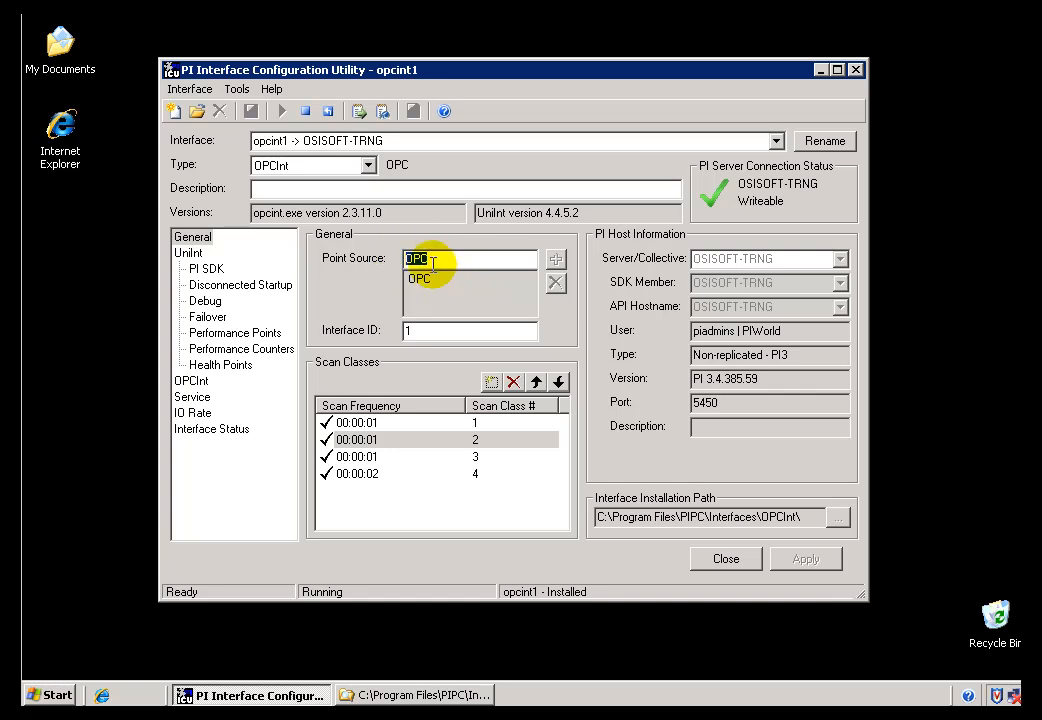
Inspect the point source configured for the opcint1 interface.
{"action": "left_click", "coordinate": [450, 261]}
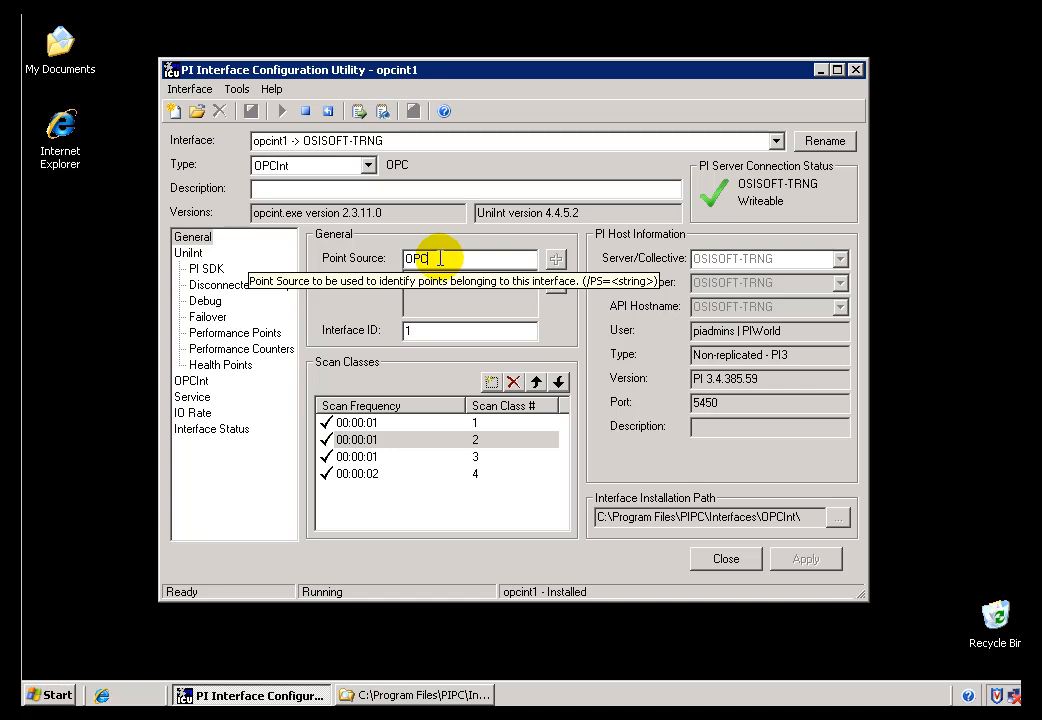
{"action": "double_click", "coordinate": [422, 257]}
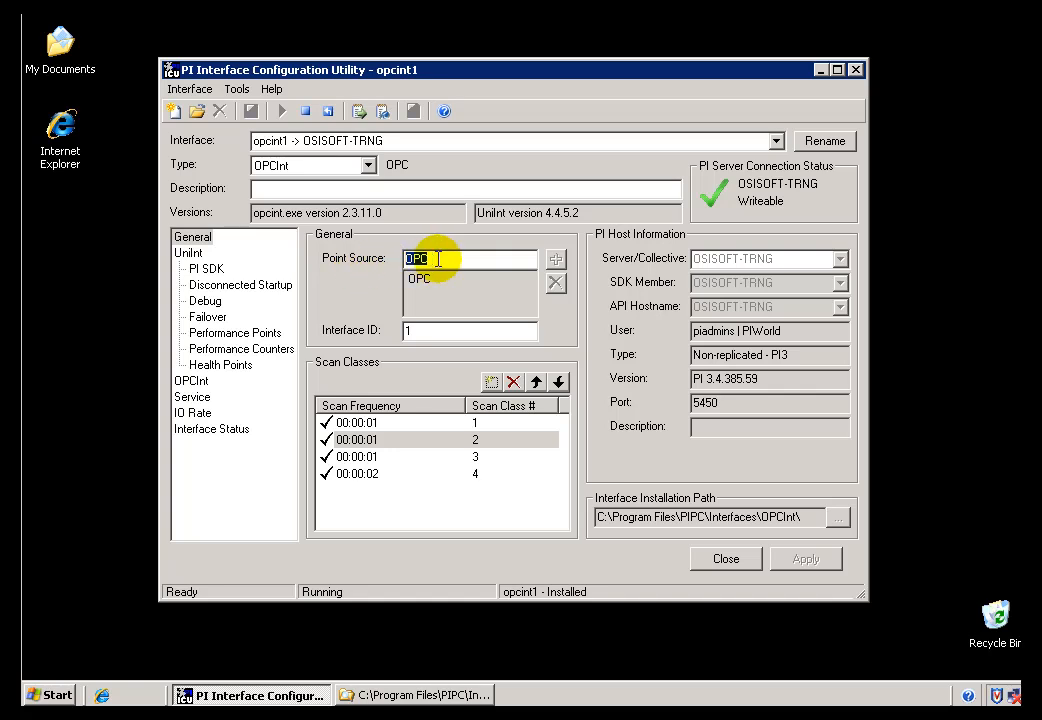
{"action": "left_click", "coordinate": [440, 260]}
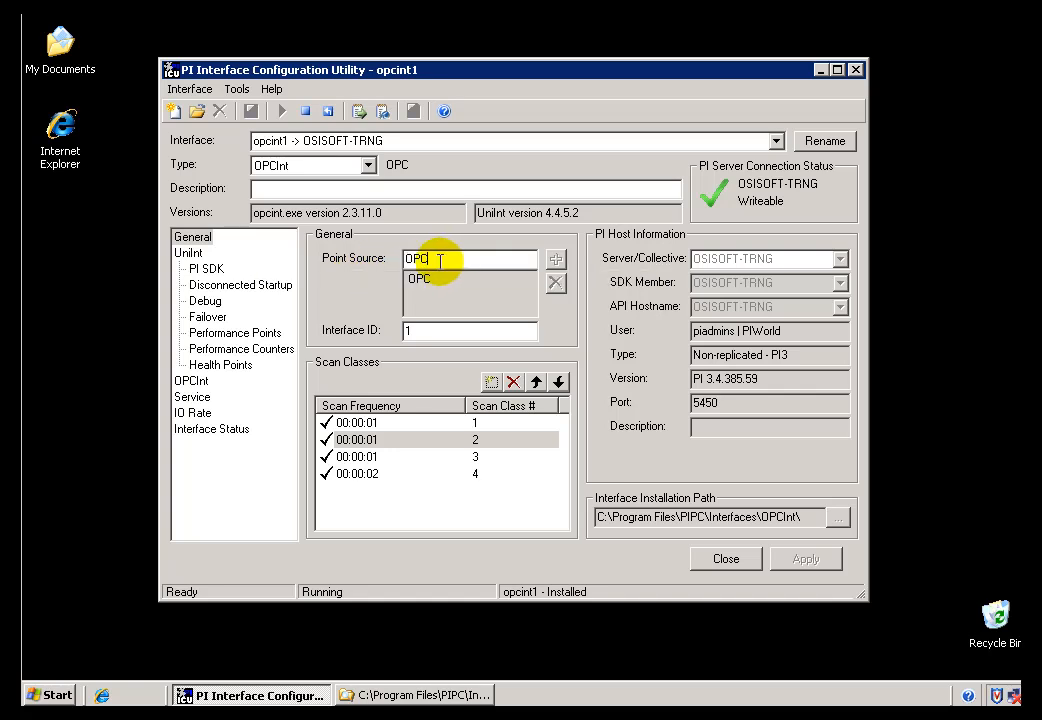
{"action": "double_click", "coordinate": [440, 260]}
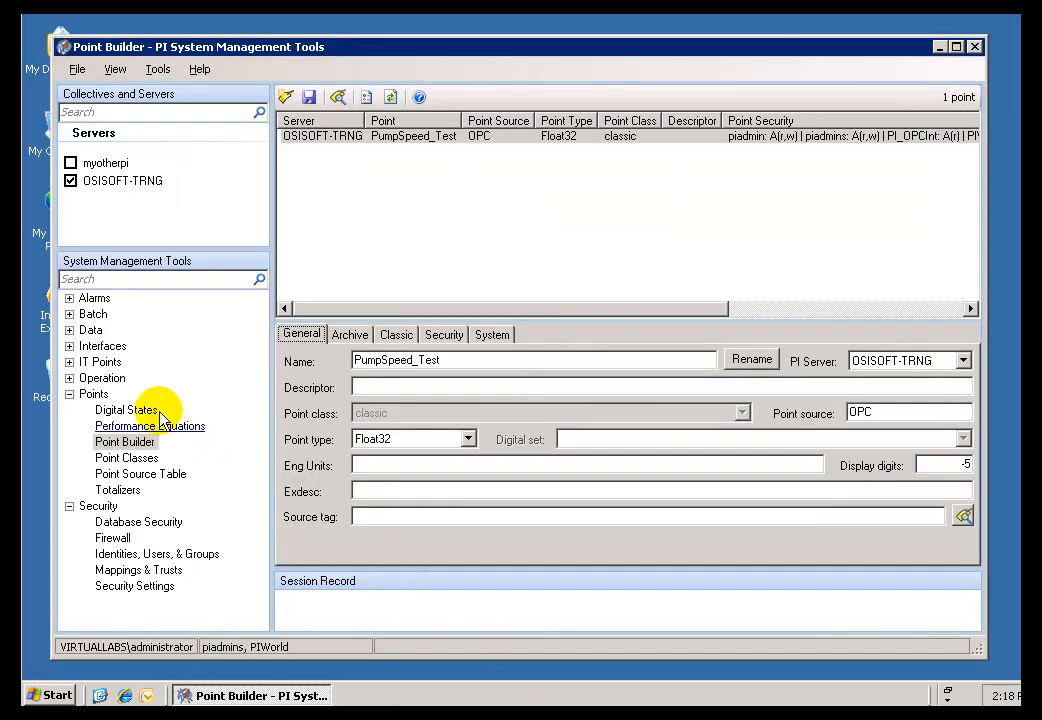
In PI System Management Tools, open Point Builder and examine the point source of the PumpSpeed_Test point.
{"action": "left_click", "coordinate": [125, 443]}
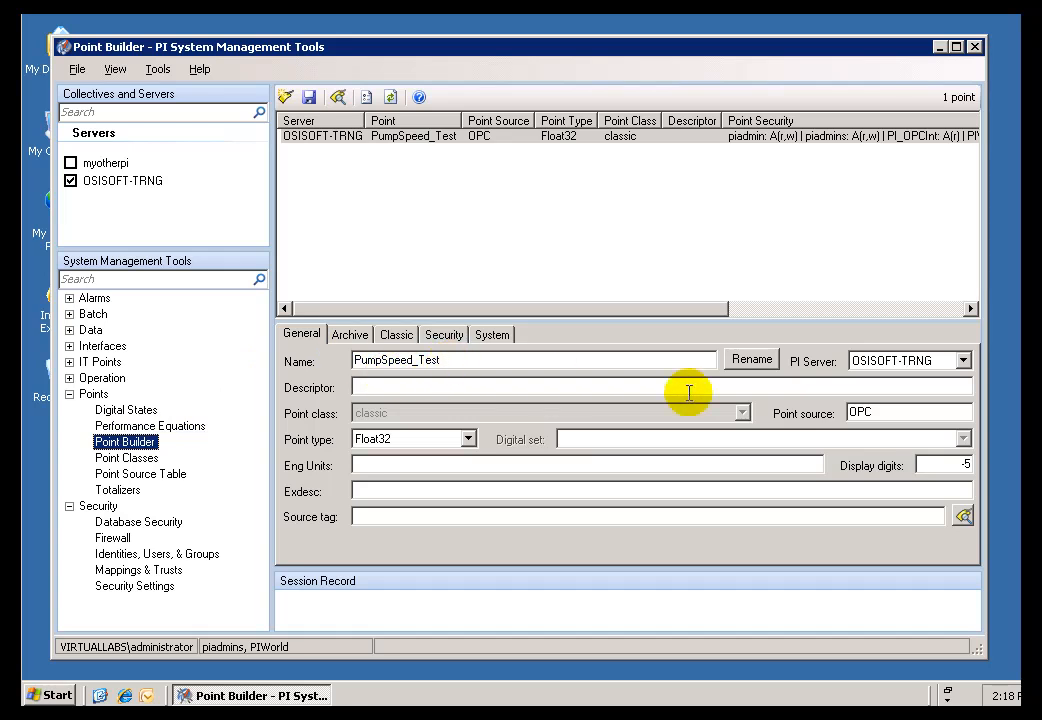
{"action": "left_click", "coordinate": [891, 413]}
{"action": "left_click_drag", "start_coordinate": [892, 414], "coordinate": [814, 407]}
{"action": "left_click", "coordinate": [896, 416]}
{"action": "left_click", "coordinate": [876, 417]}
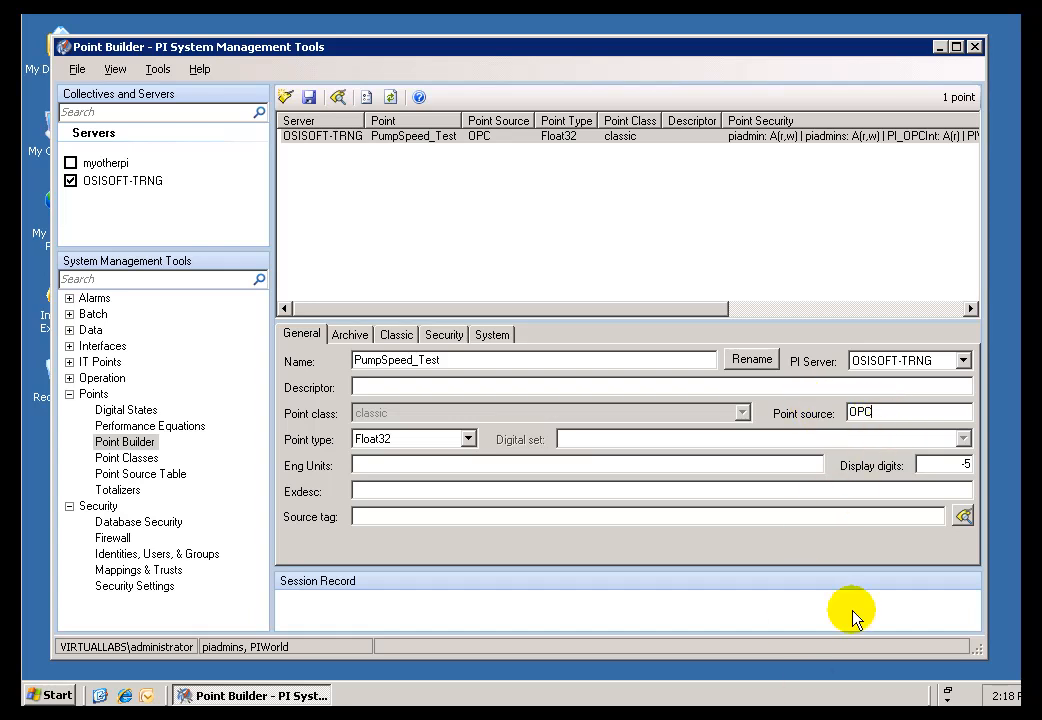
{"action": "left_click_drag", "start_coordinate": [873, 413], "coordinate": [846, 412]}
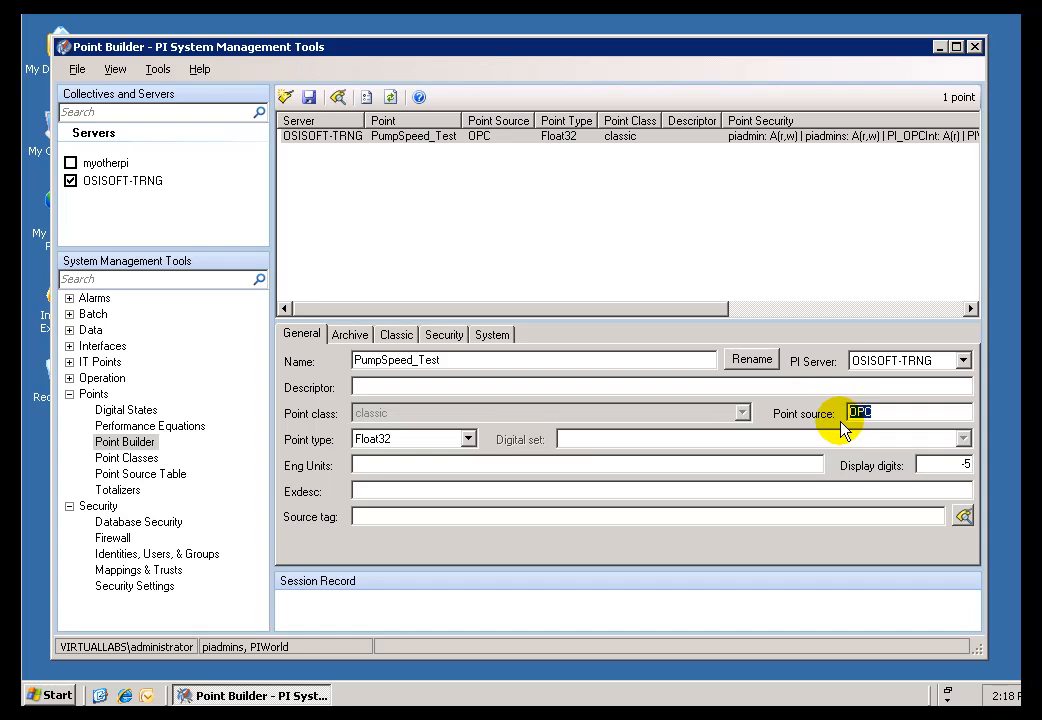
{"action": "left_click", "coordinate": [885, 411]}
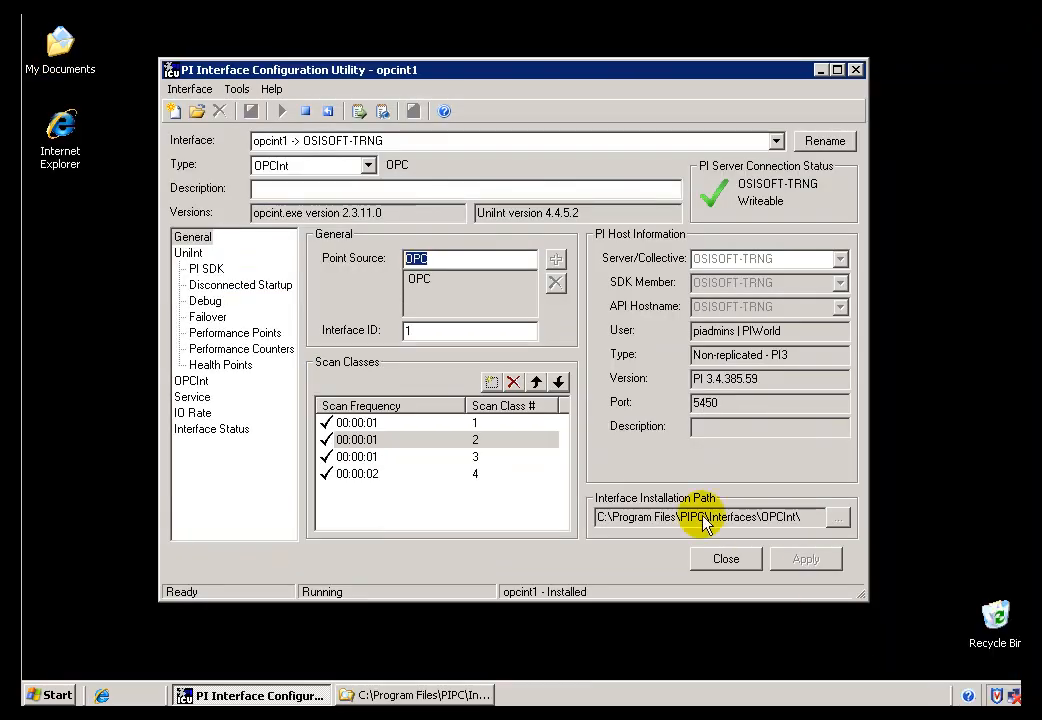
Compare the interface's point source in the PI Interface Configuration Utility with the PumpSpeed_Test point's source in PI System Management Tools.
{"action": "left_click", "coordinate": [445, 258]}
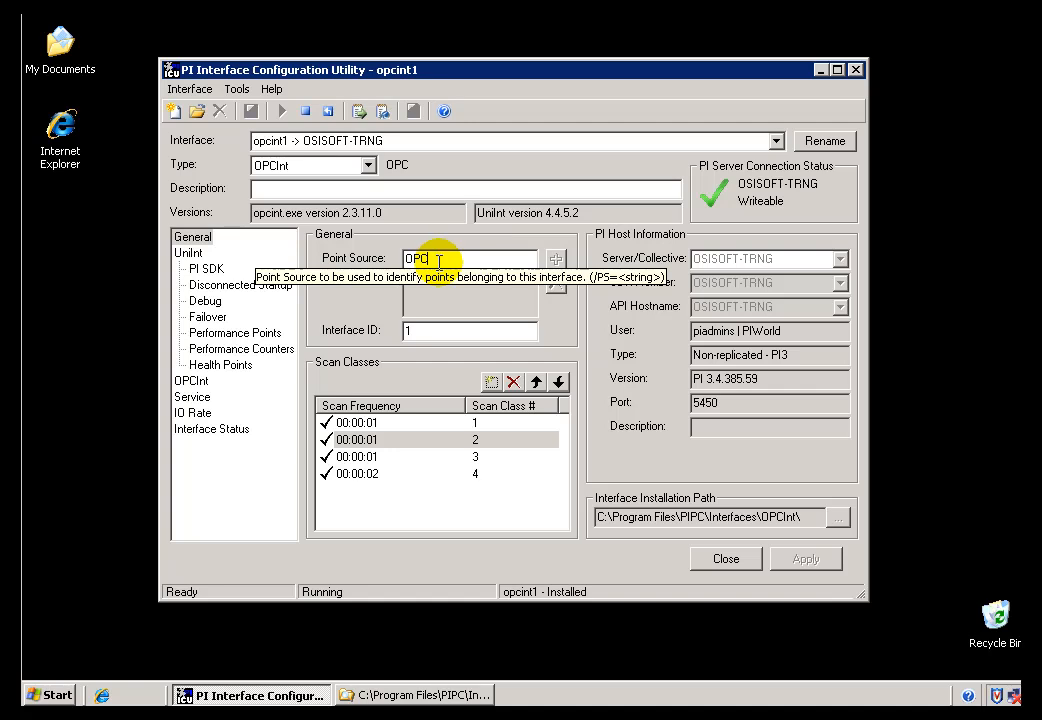
{"action": "double_click", "coordinate": [428, 261]}
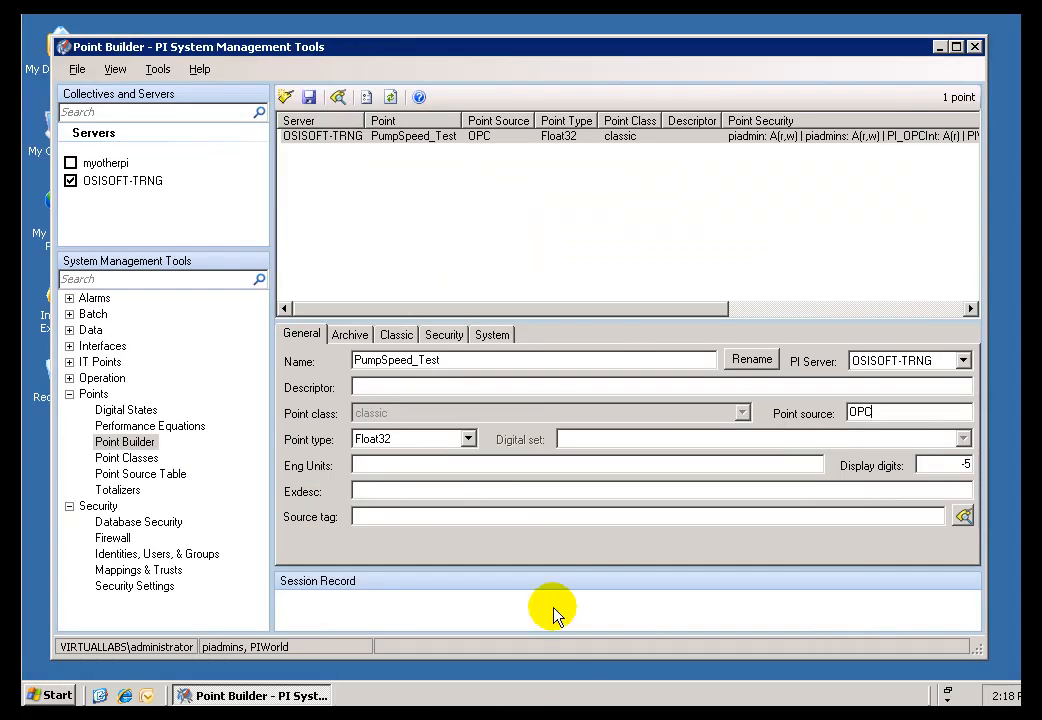
{"action": "left_click_drag", "start_coordinate": [877, 418], "coordinate": [825, 416]}
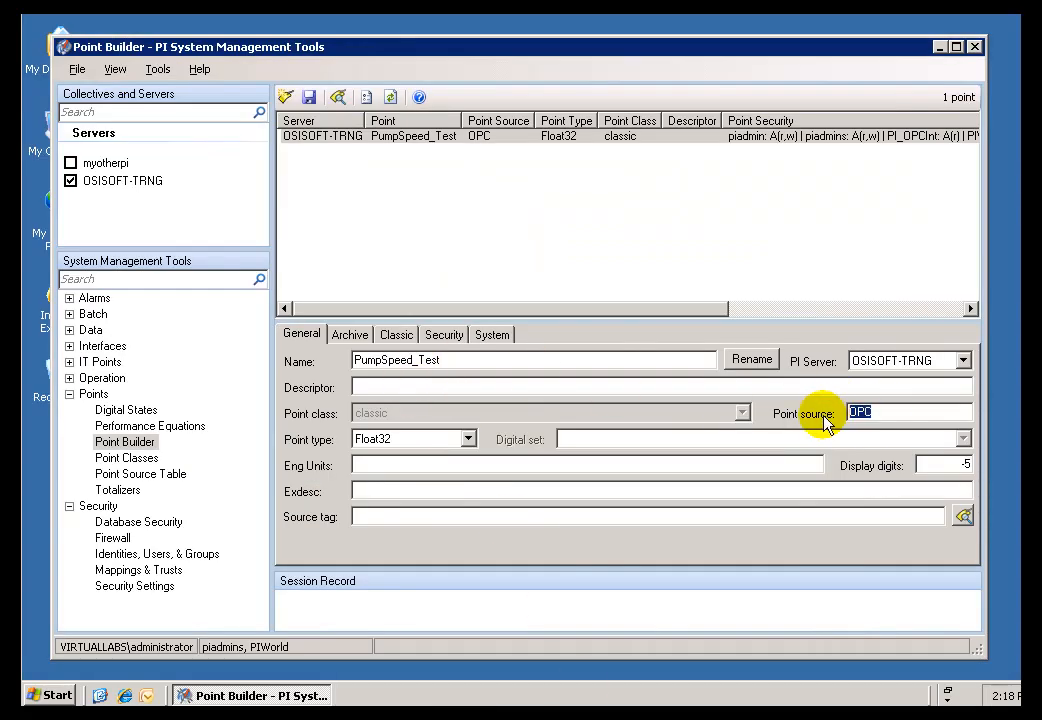
{"action": "left_click", "coordinate": [887, 413]}
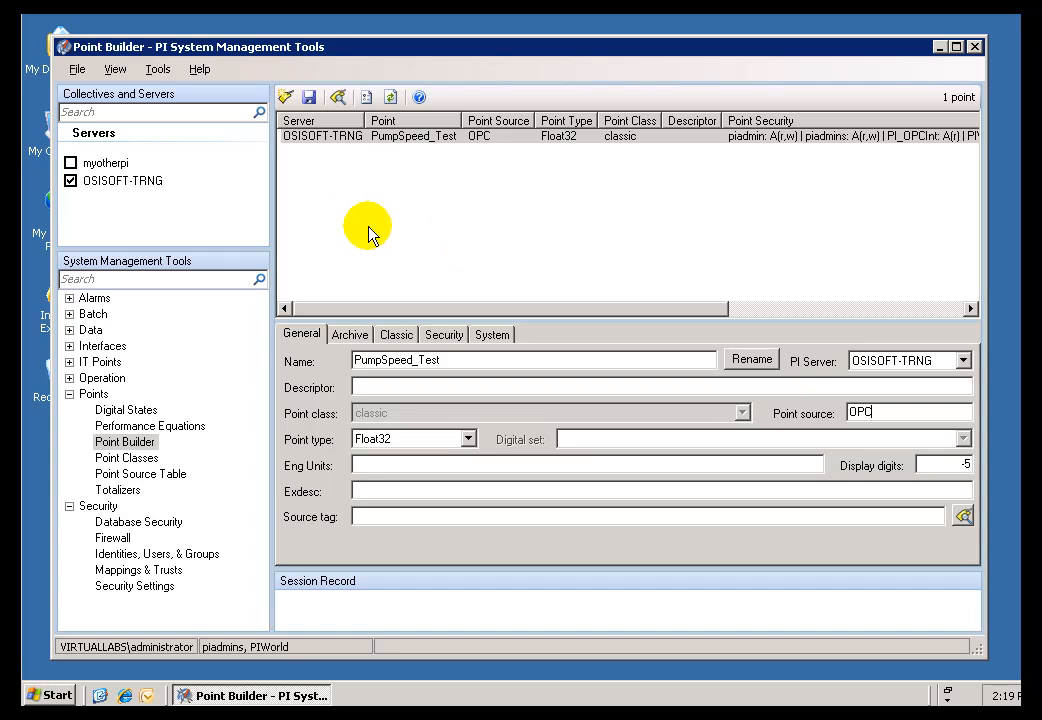
Open the Point Source Table and review the OPC, R and L entries, ending on the OPC entry.
{"action": "left_click", "coordinate": [121, 476]}
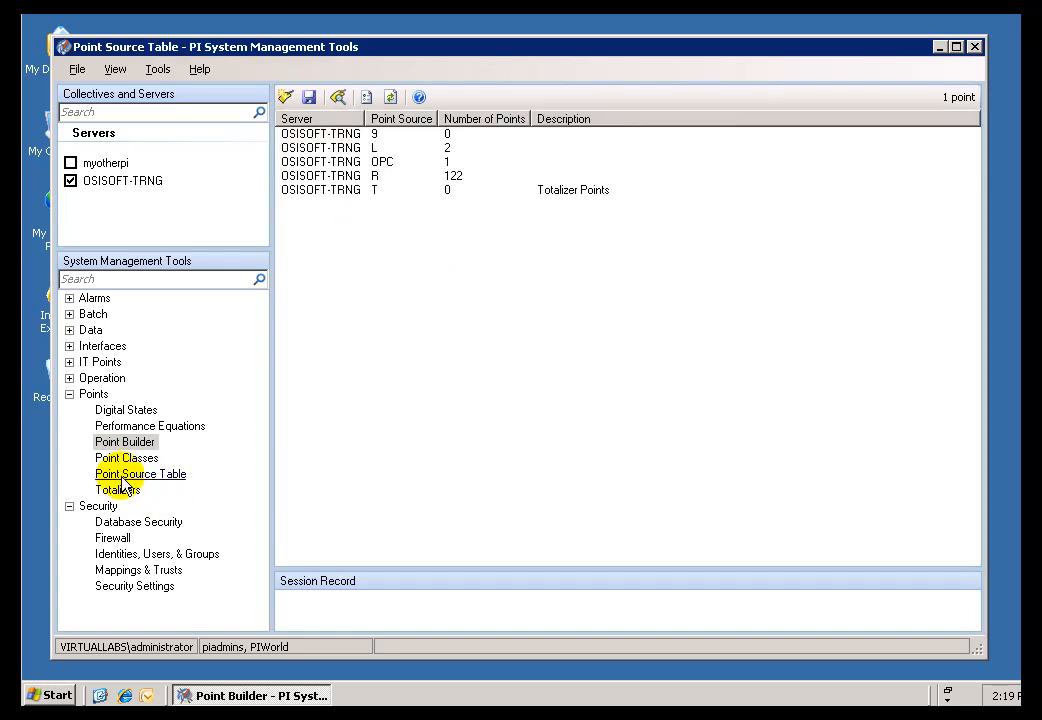
{"action": "left_click", "coordinate": [346, 164]}
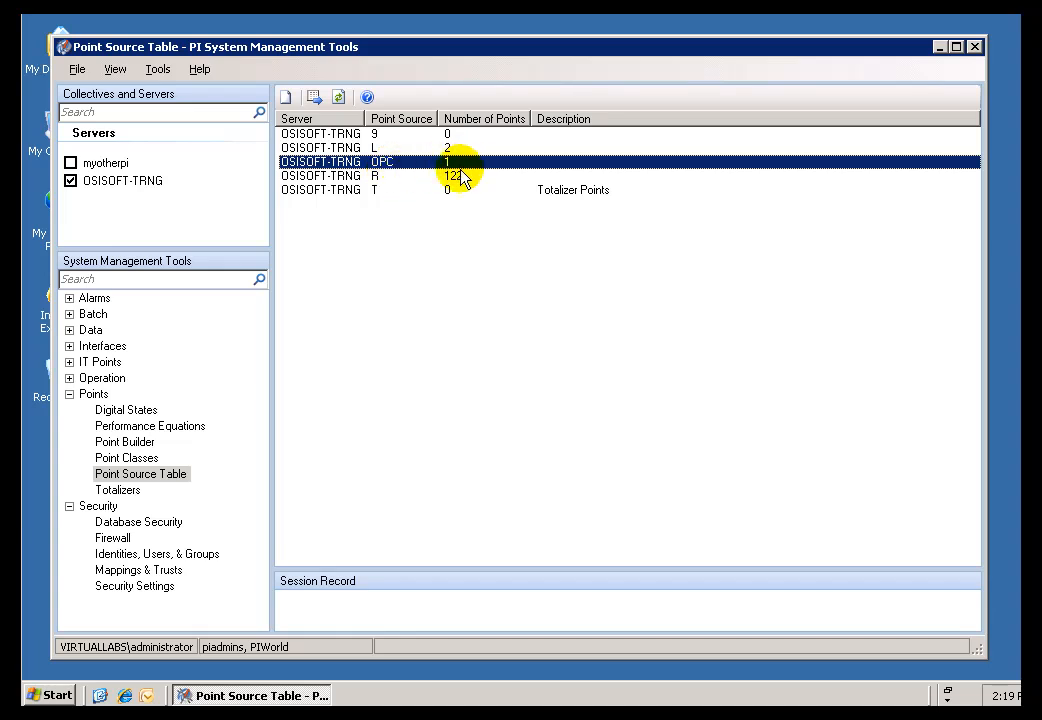
{"action": "left_click", "coordinate": [358, 177]}
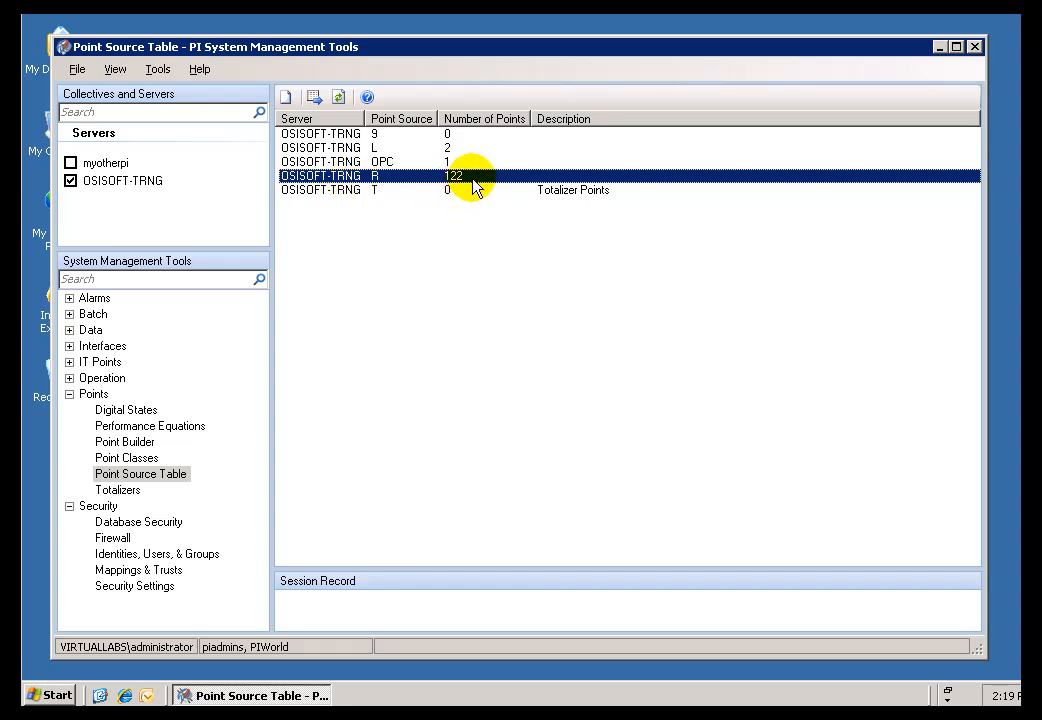
{"action": "left_click", "coordinate": [370, 148]}
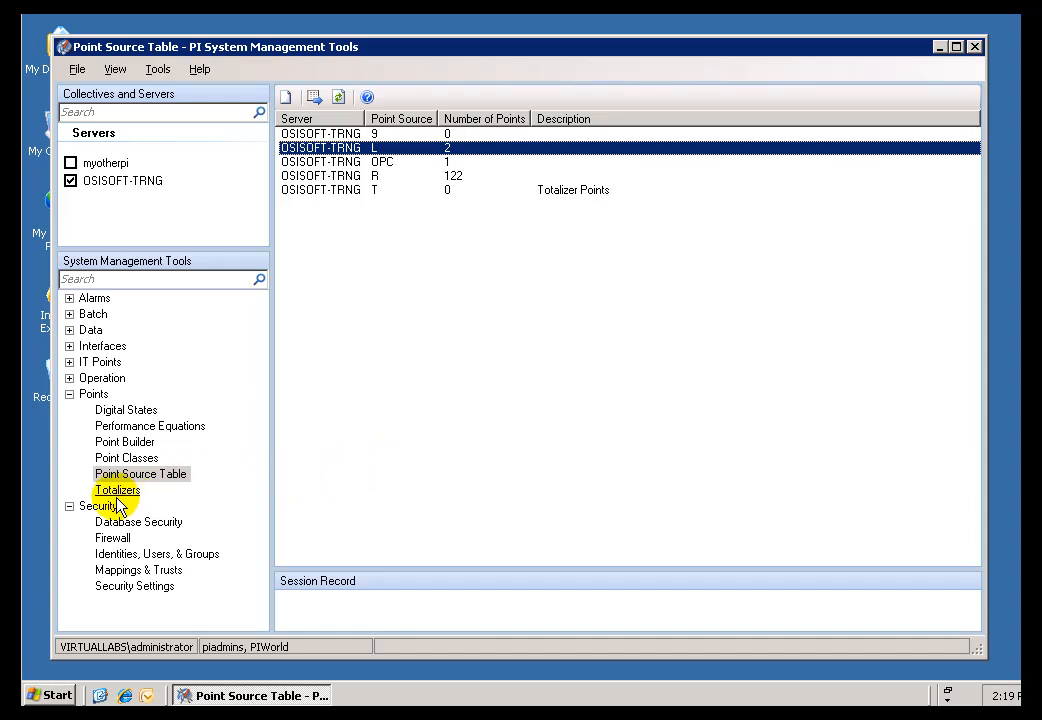
{"action": "left_click", "coordinate": [346, 164]}
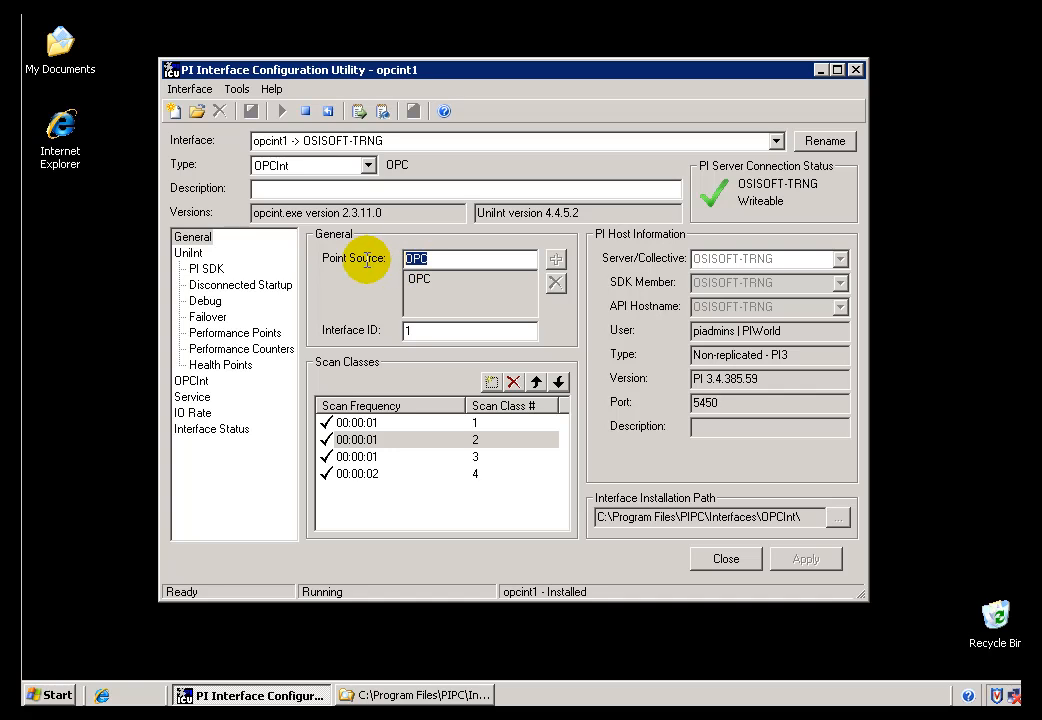
Switch to the PI Interface Configuration Utility and examine the opcint1 interface's point source setting again.
{"action": "left_click", "coordinate": [432, 259]}
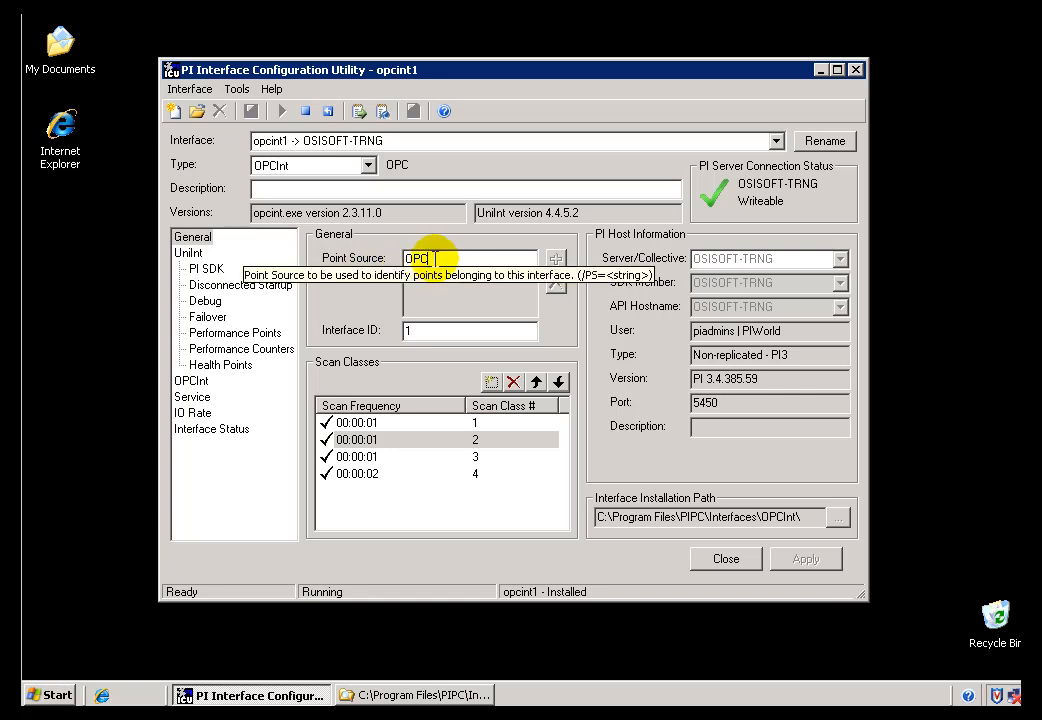
{"action": "double_click", "coordinate": [428, 259]}
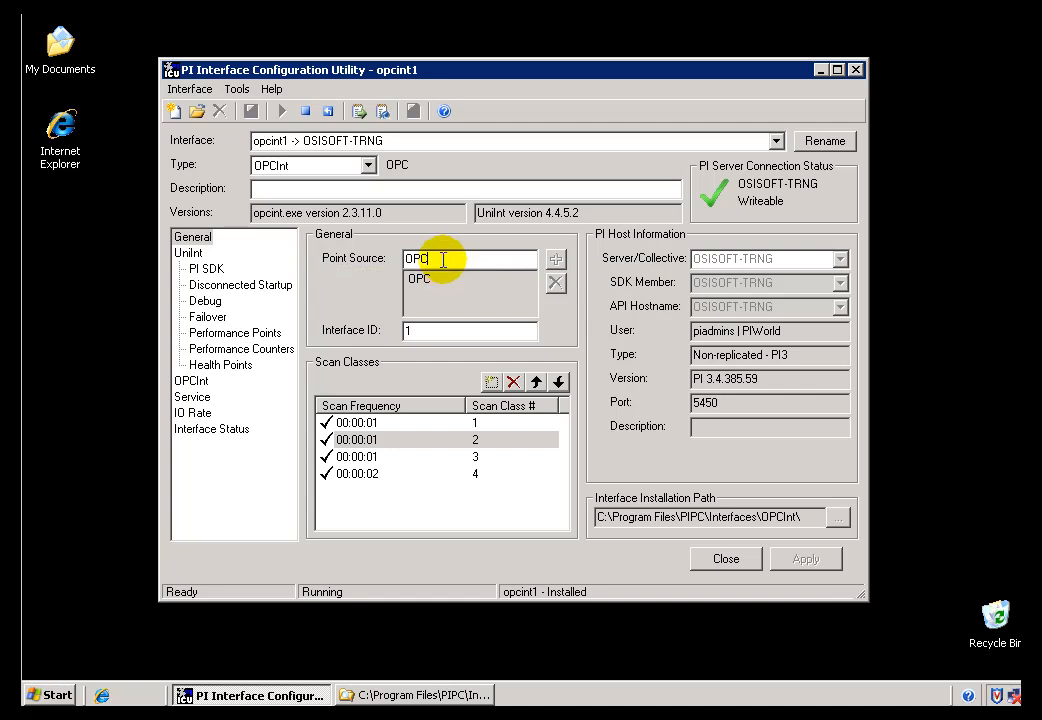
{"action": "left_click", "coordinate": [449, 260]}
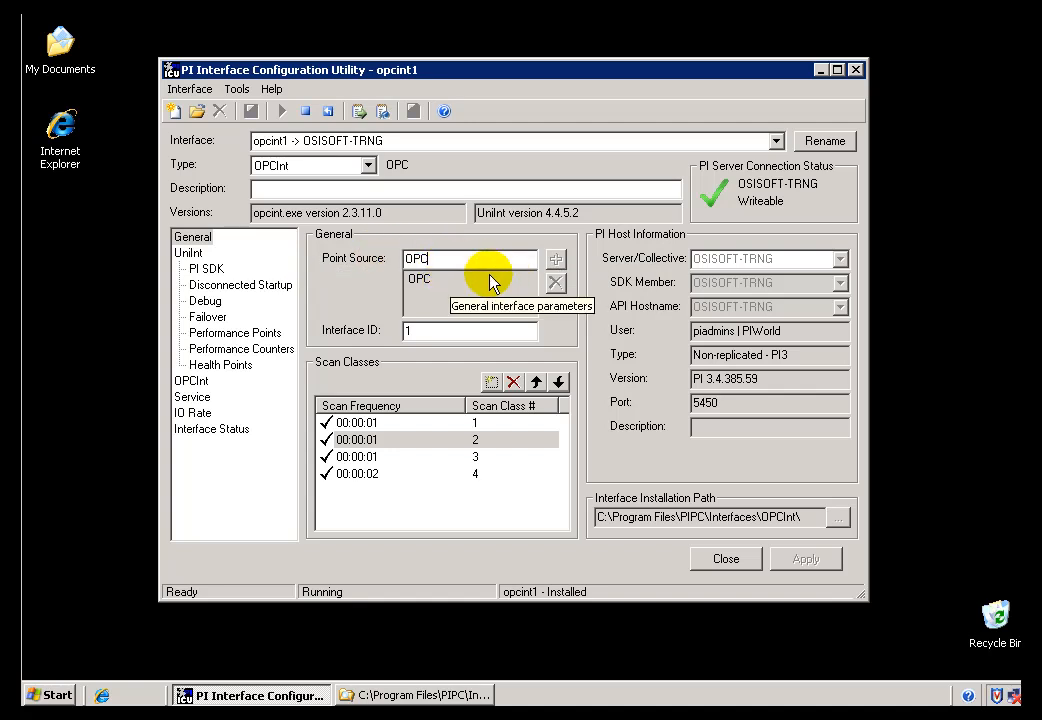
{"action": "double_click", "coordinate": [433, 258]}
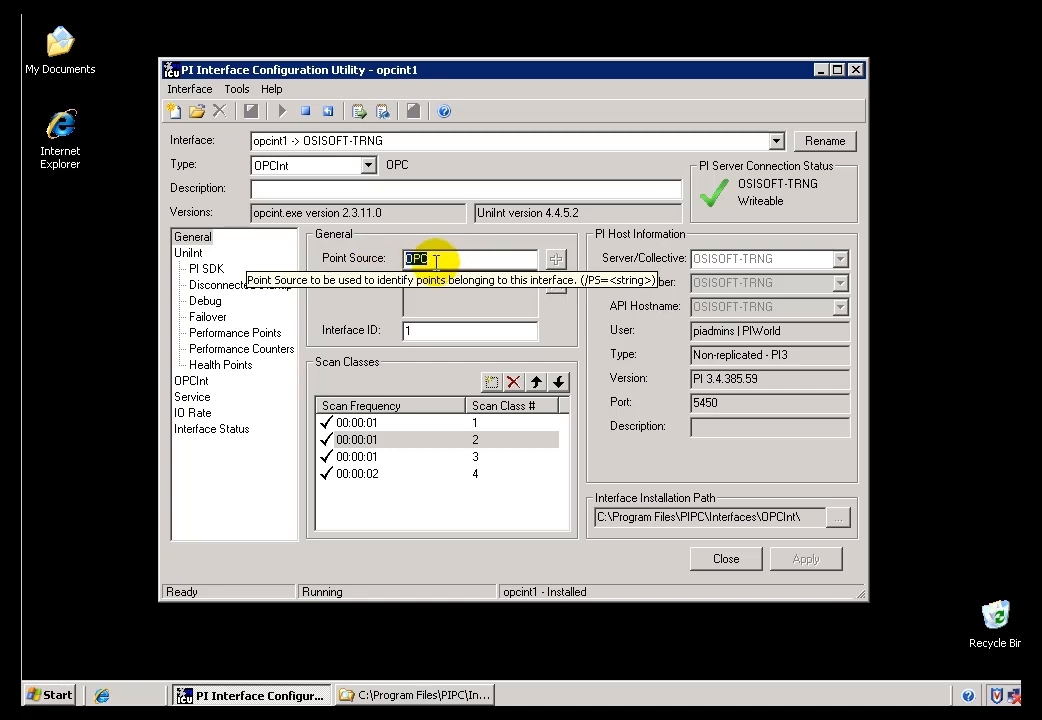
{"action": "left_click", "coordinate": [450, 261]}
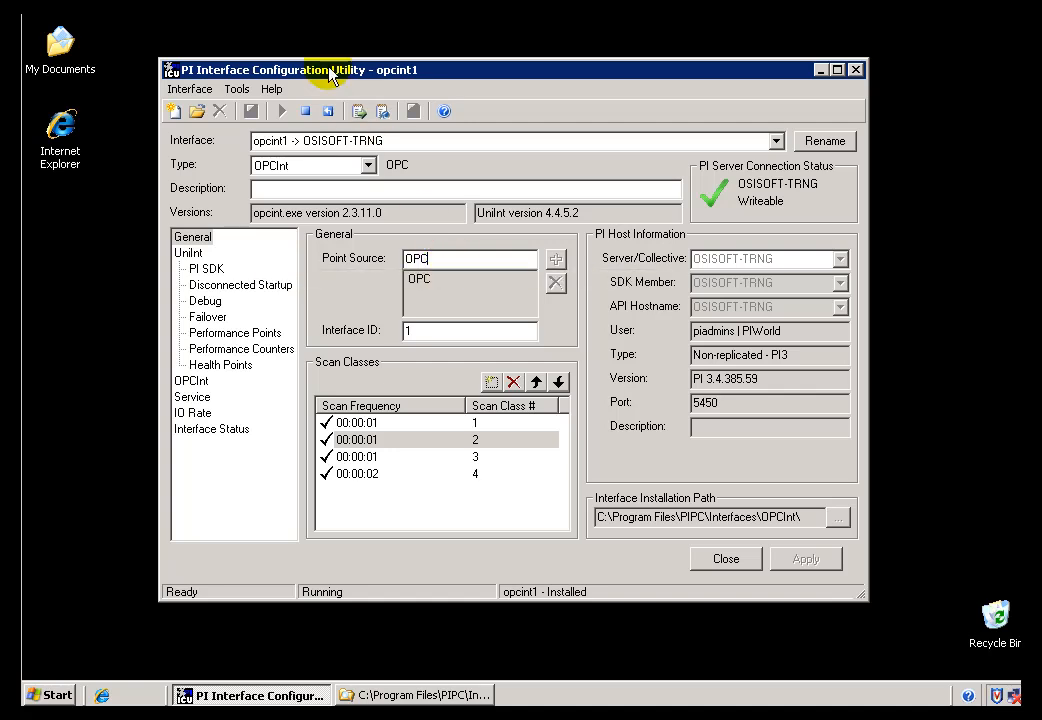
{"action": "double_click", "coordinate": [435, 260]}
{"action": "left_click", "coordinate": [443, 260]}
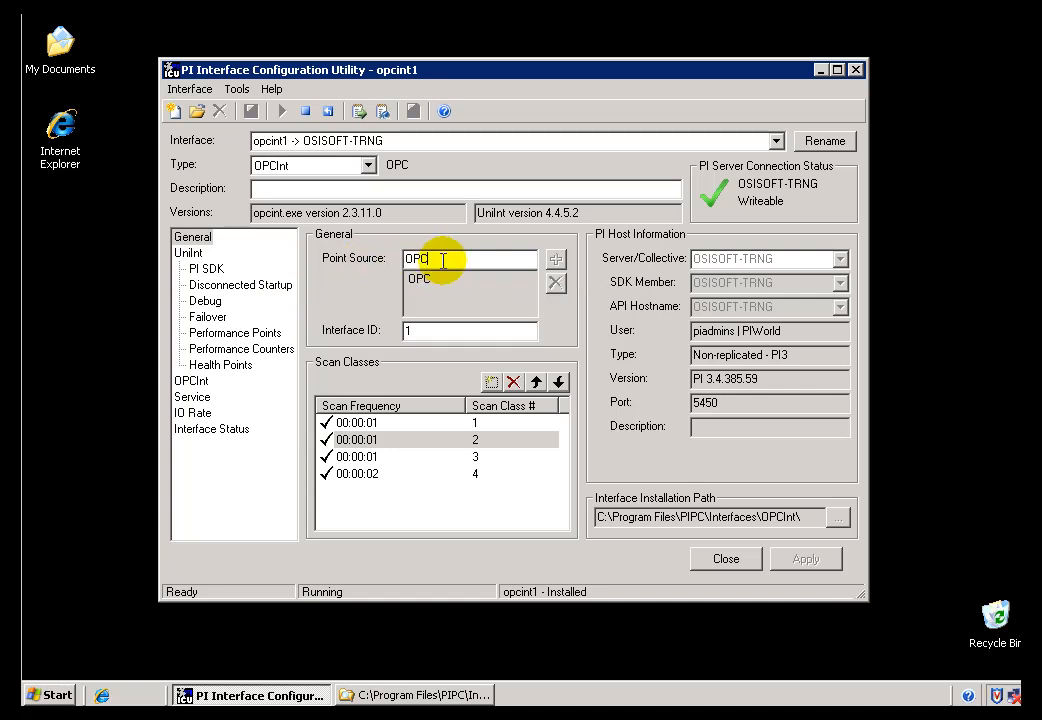
{"action": "double_click", "coordinate": [444, 260]}
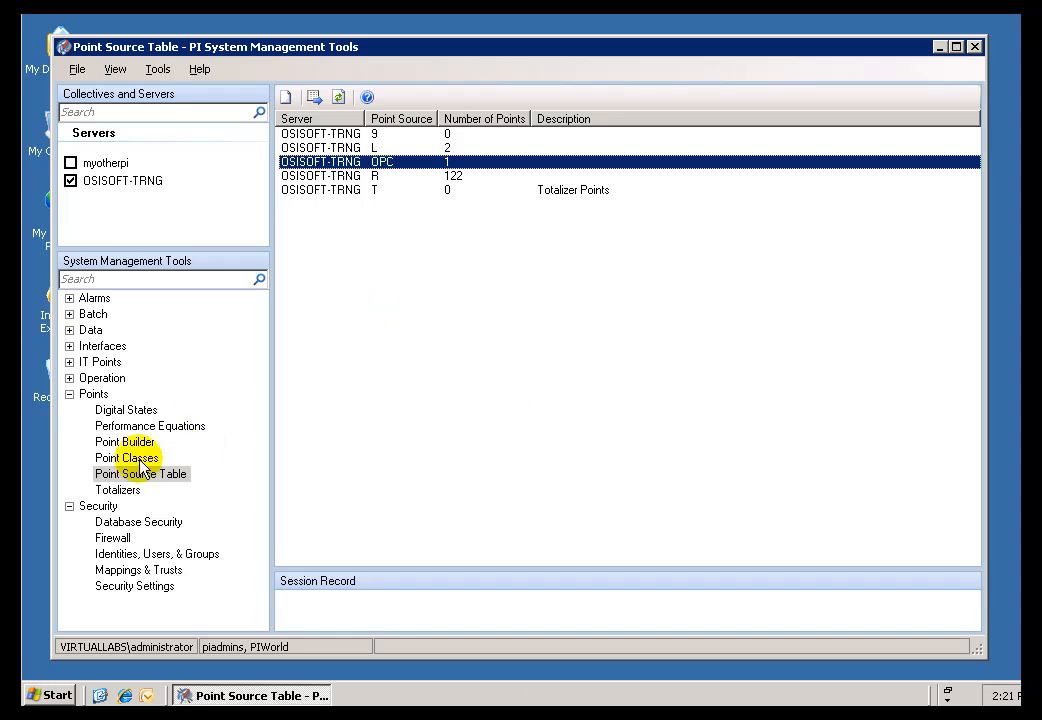
Return to Point Builder in PI System Management Tools and recheck the point source of PumpSpeed_Test.
{"action": "left_click", "coordinate": [122, 442]}
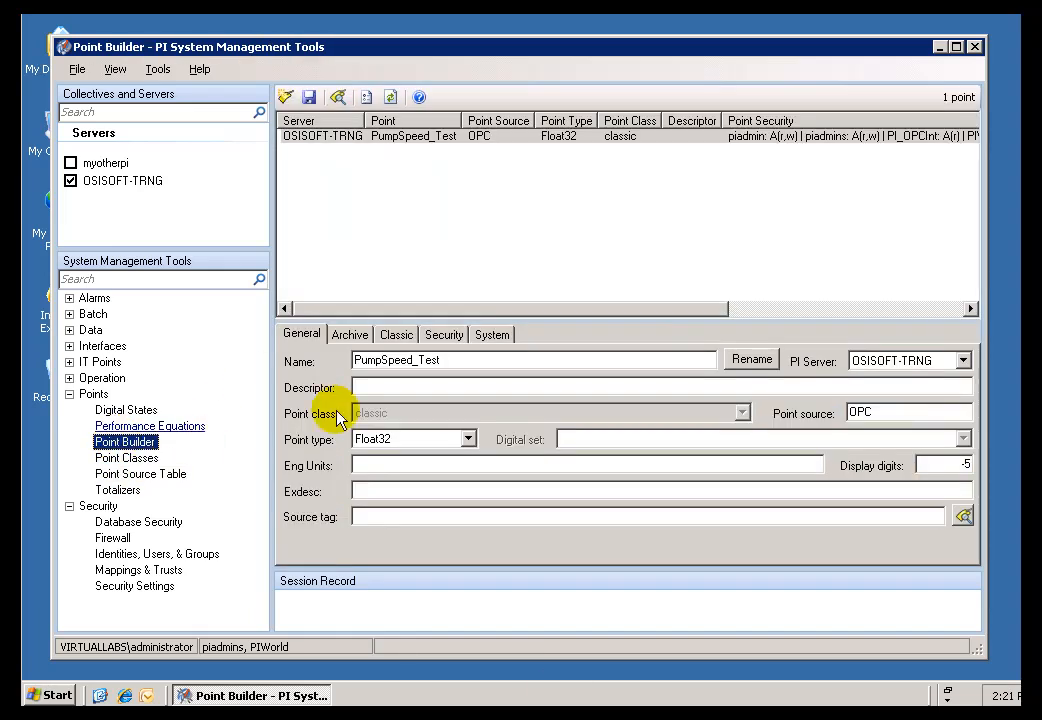
{"action": "left_click_drag", "start_coordinate": [884, 412], "coordinate": [818, 421]}
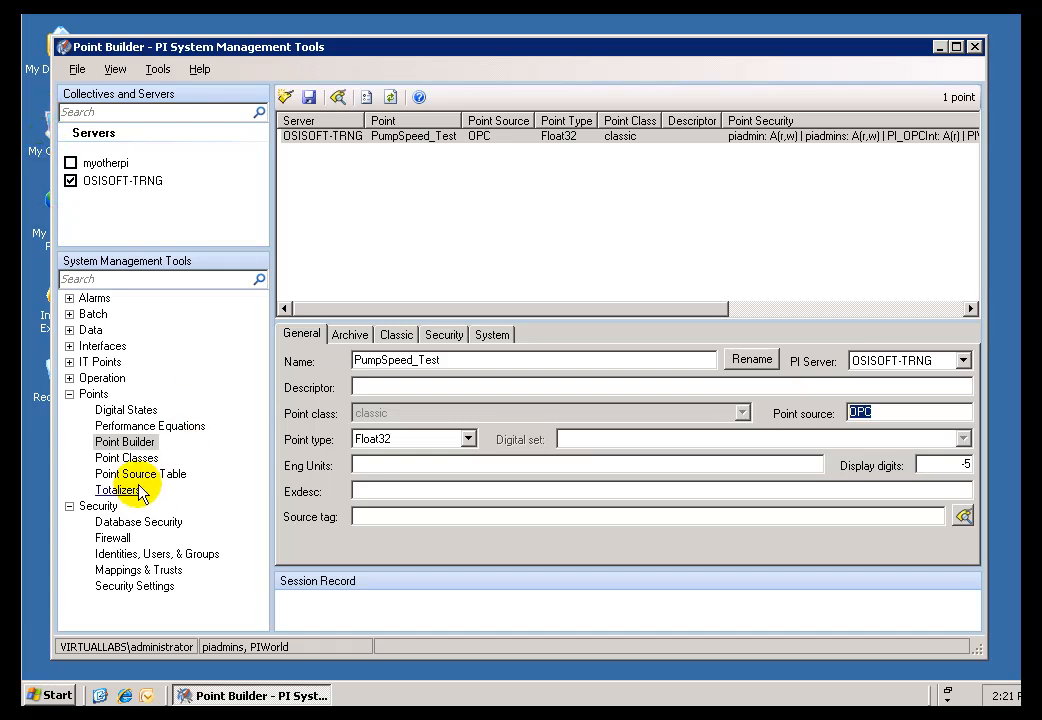
{"action": "left_click", "coordinate": [887, 414]}
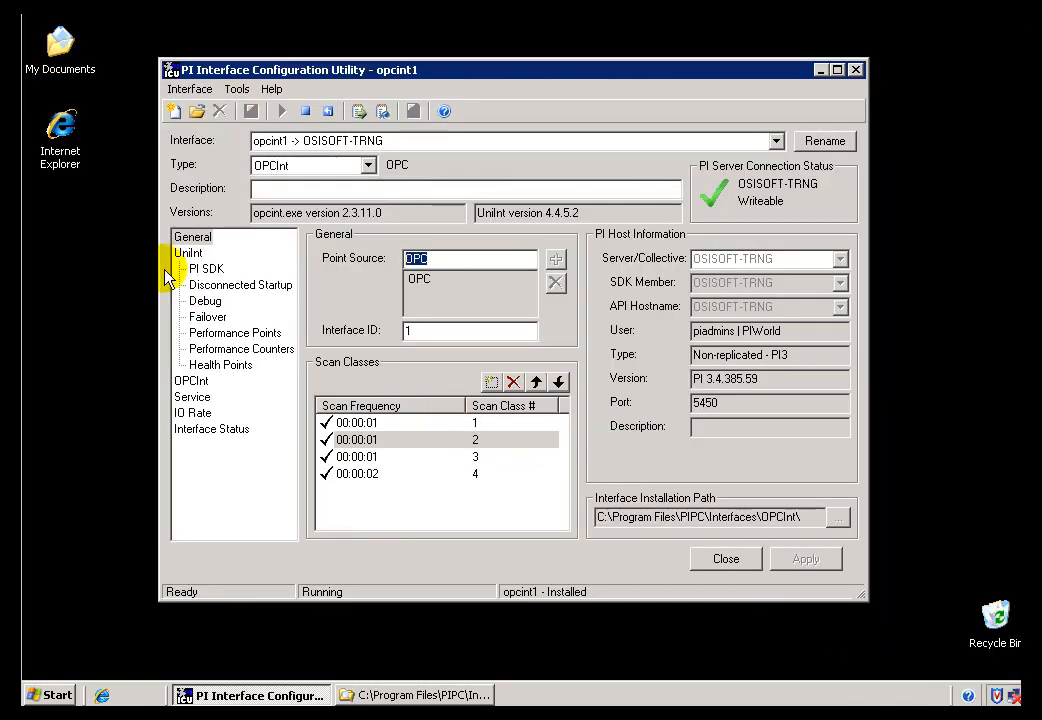
In the PI Interface Configuration Utility, review the scan frequency and number of each scan class from 1 to 4.
{"action": "left_click", "coordinate": [348, 423]}
{"action": "left_click", "coordinate": [355, 440]}
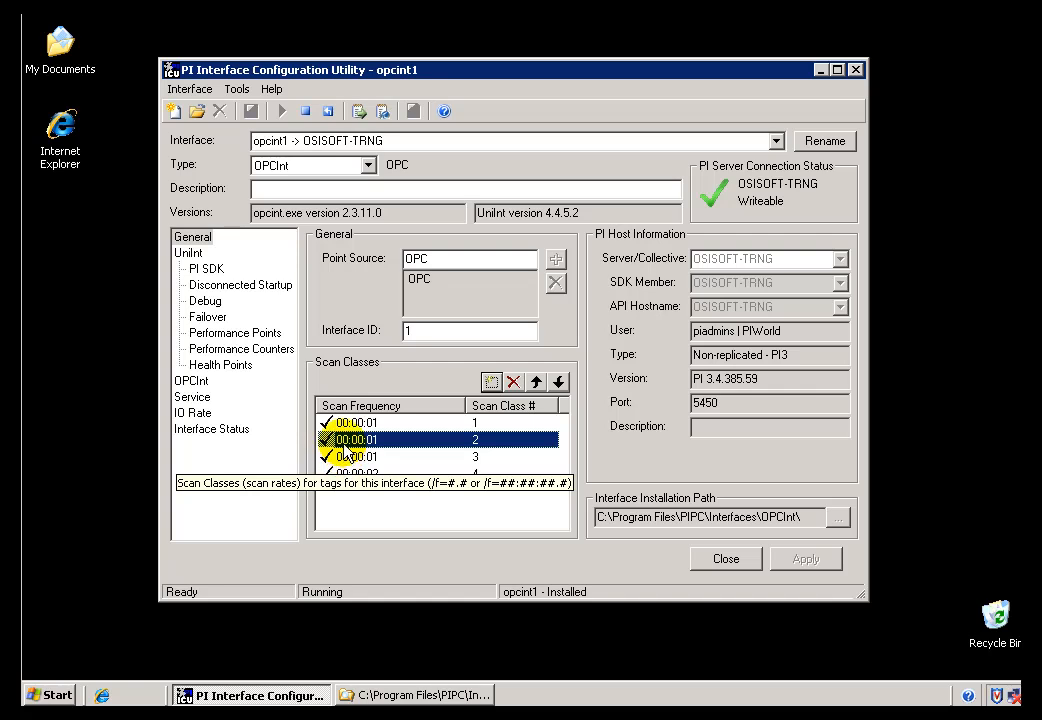
{"action": "left_click", "coordinate": [474, 422]}
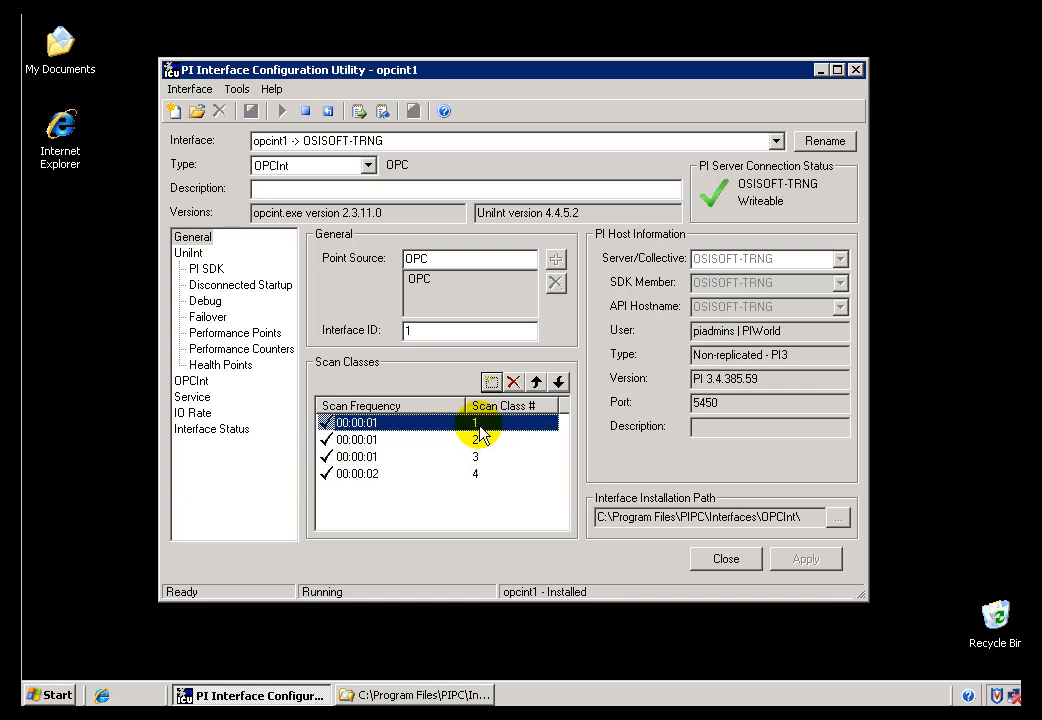
{"action": "left_click", "coordinate": [385, 440]}
{"action": "left_click", "coordinate": [378, 457]}
{"action": "left_click", "coordinate": [374, 476]}
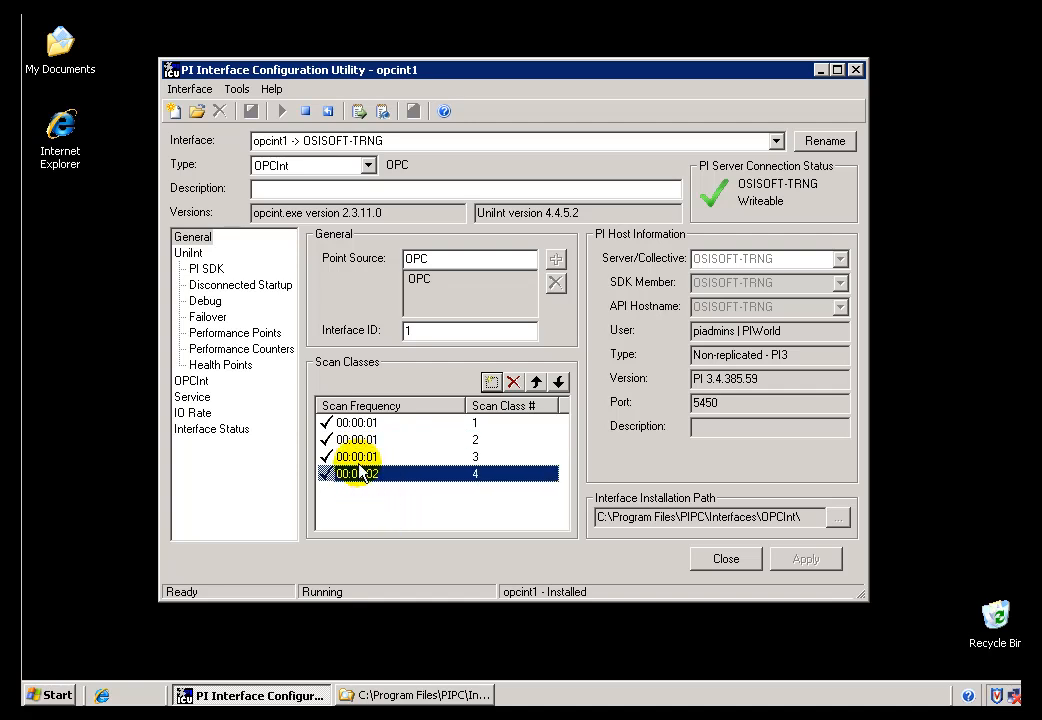
{"action": "left_click", "coordinate": [348, 423]}
{"action": "left_click", "coordinate": [352, 440]}
{"action": "left_click", "coordinate": [360, 457]}
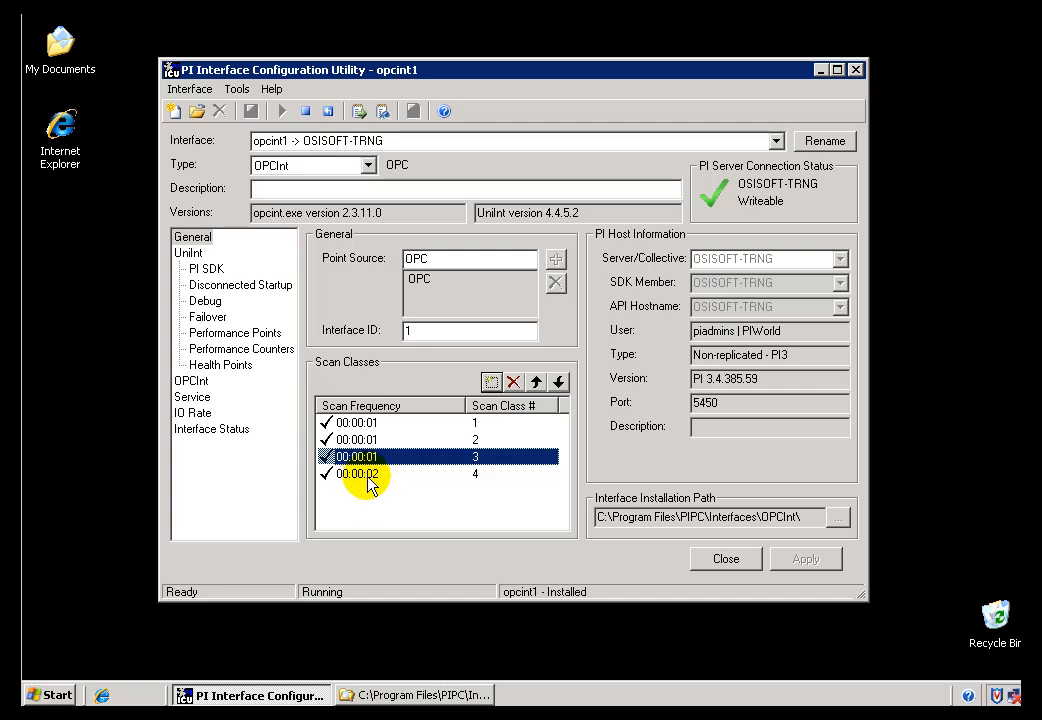
{"action": "left_click", "coordinate": [360, 474]}
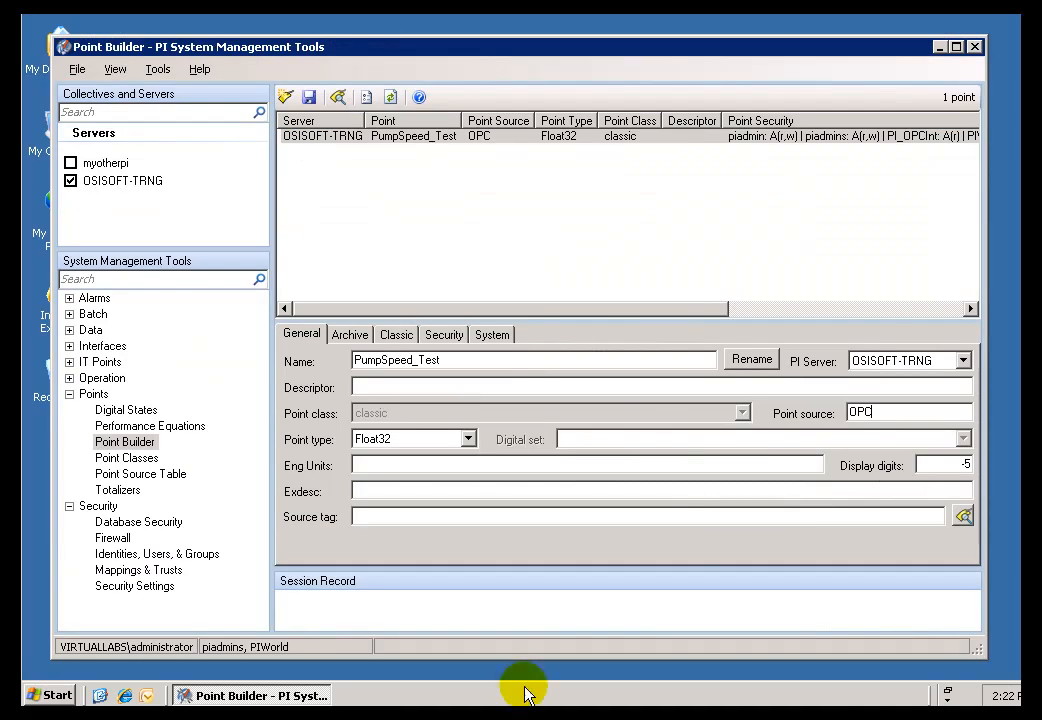
Check PumpSpeed_Test's Location4 among its Classic attributes in PI System Management Tools and match it to interface scan class 2.
{"action": "left_click", "coordinate": [396, 338]}
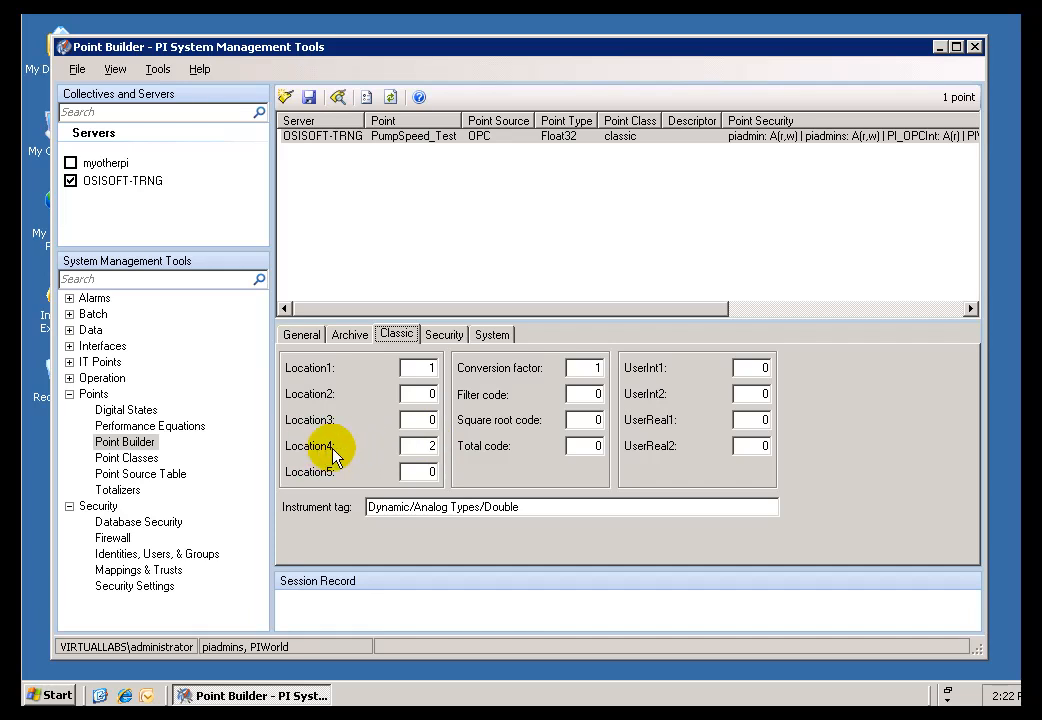
{"action": "double_click", "coordinate": [421, 446]}
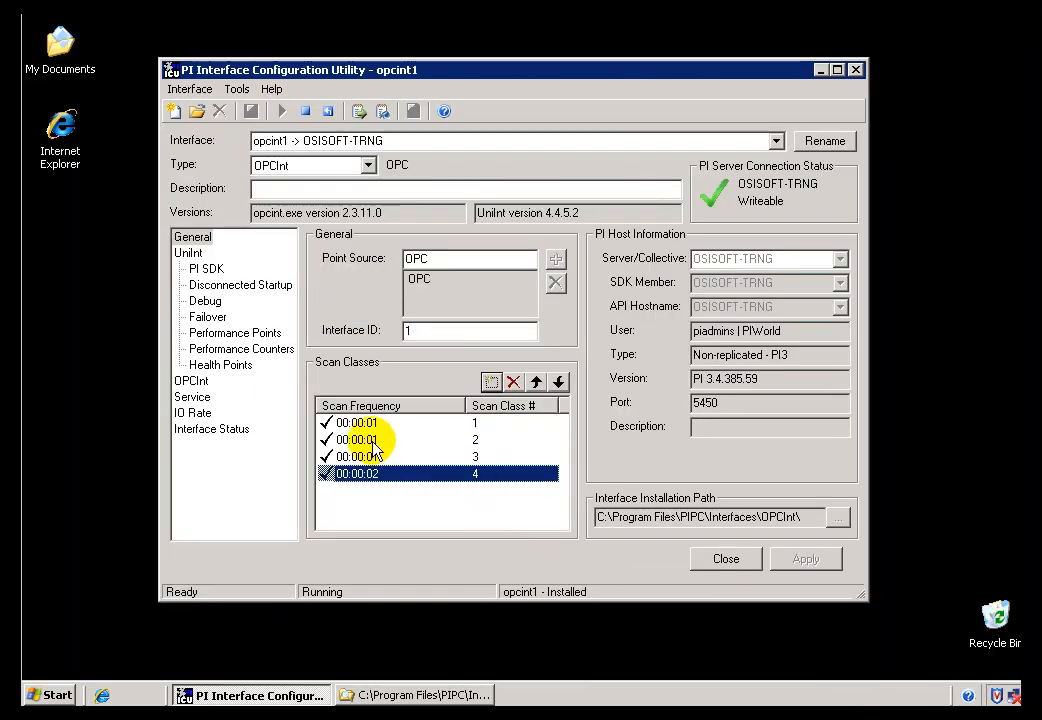
{"action": "left_click", "coordinate": [361, 444]}
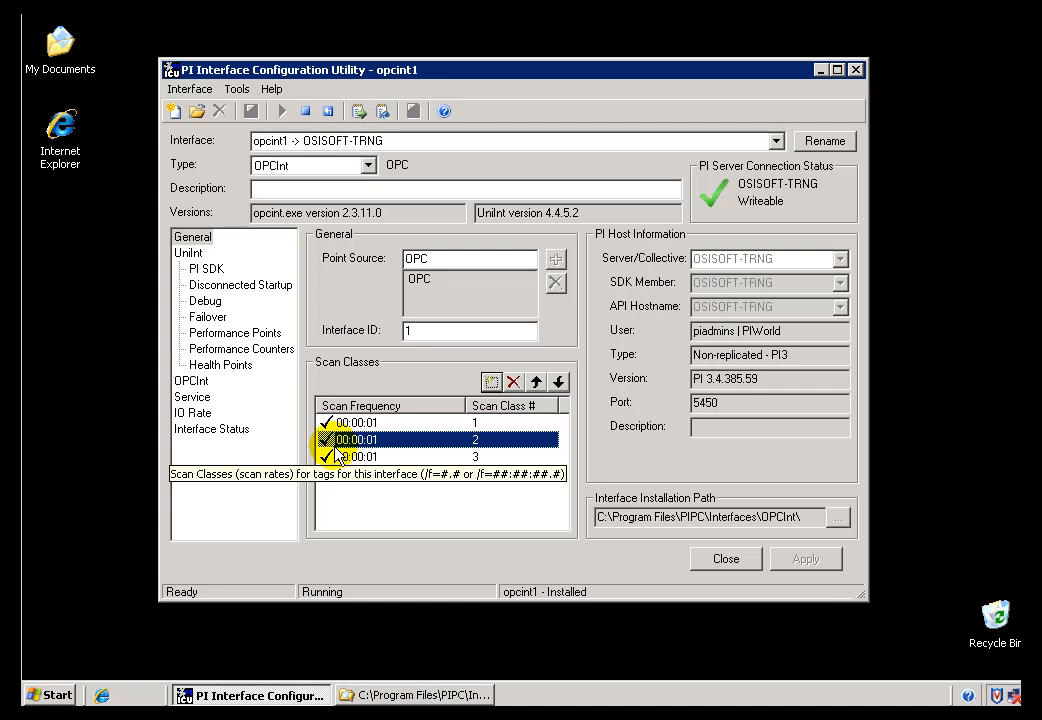
Compare the scan frequencies of interface scan classes 3, 2 and 4.
{"action": "left_click", "coordinate": [380, 458]}
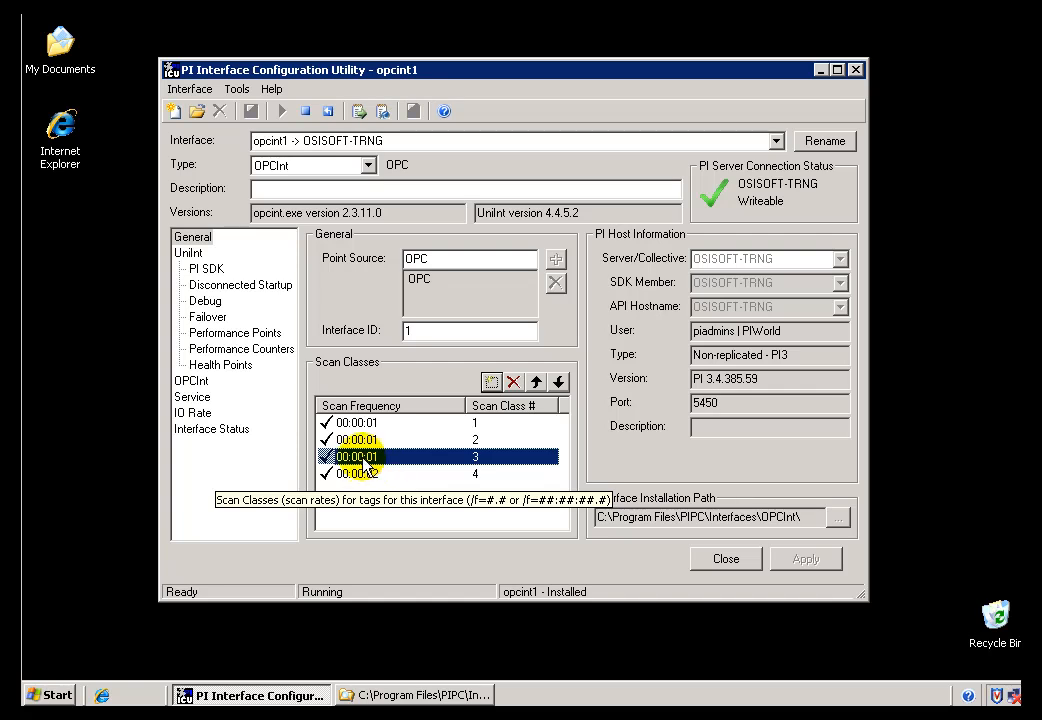
{"action": "left_click", "coordinate": [365, 442]}
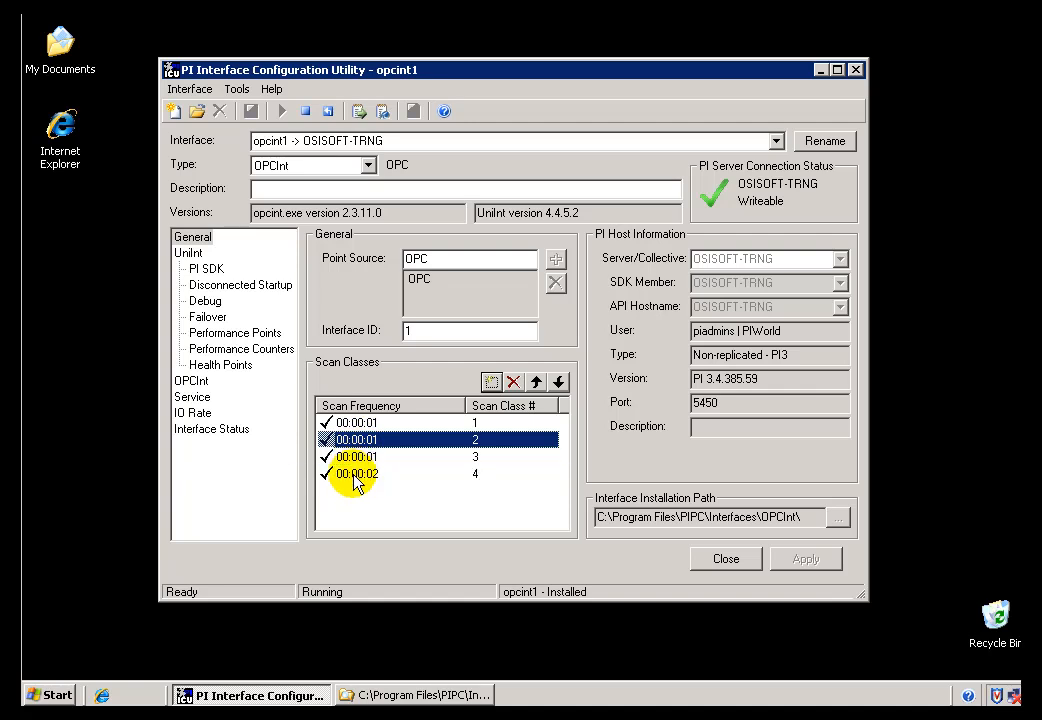
{"action": "left_click", "coordinate": [354, 476]}
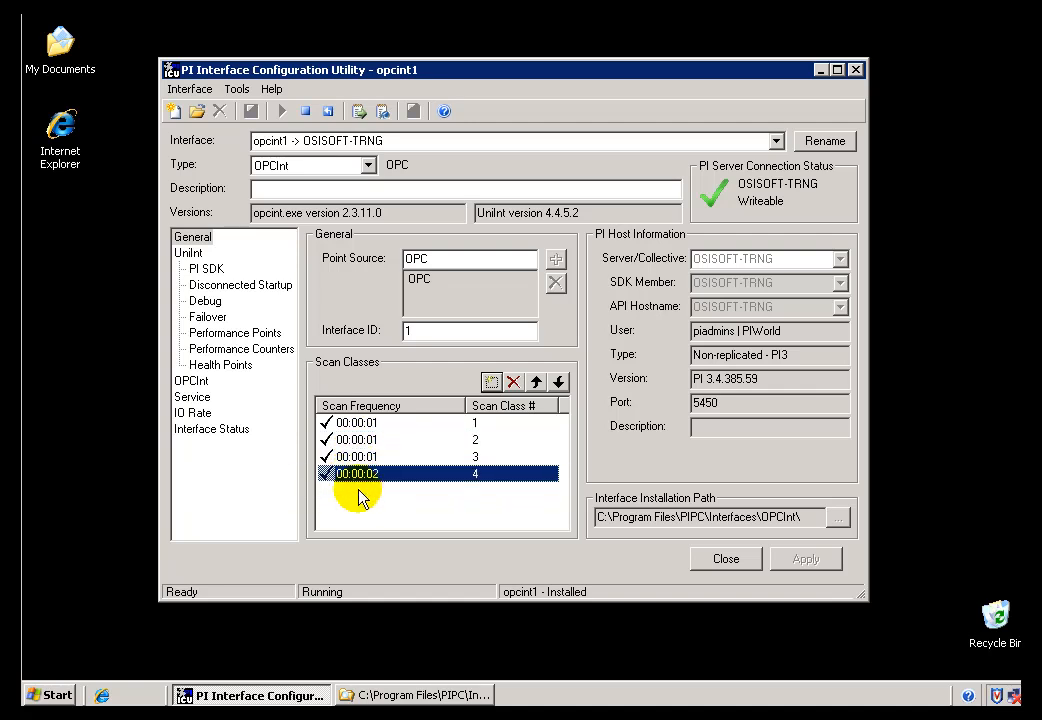
Add a fifth scan class to the opcint1 interface with a scan frequency of 00:00:10.
{"action": "left_click", "coordinate": [491, 384]}
{"action": "type", "text": "00:00:10"}
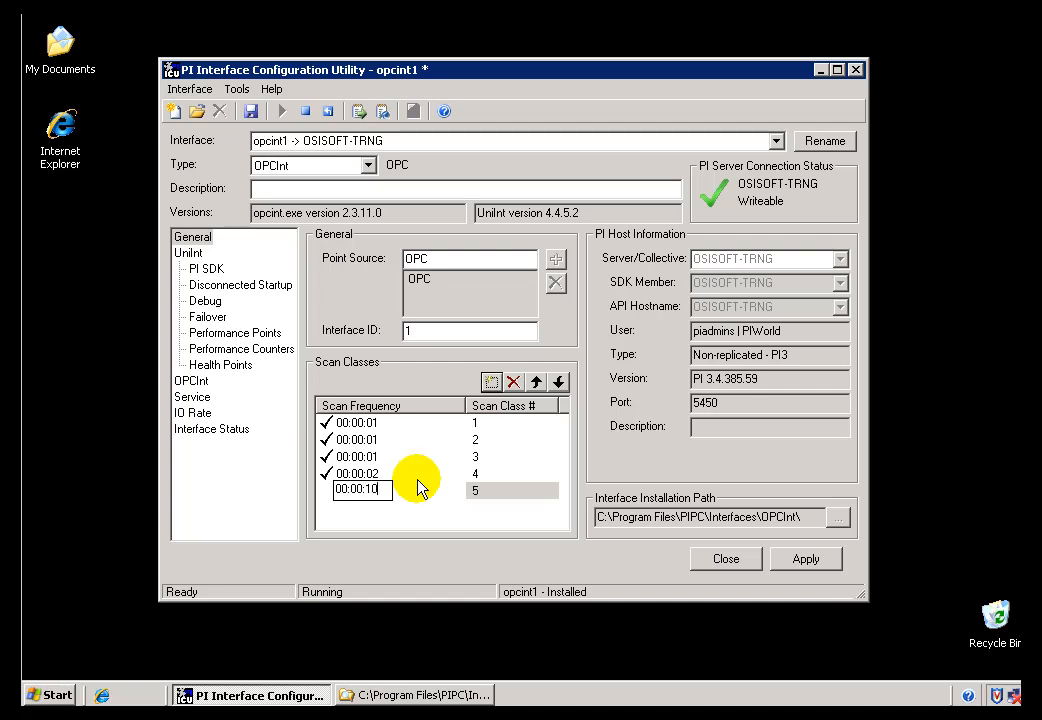
{"action": "left_click", "coordinate": [420, 488]}
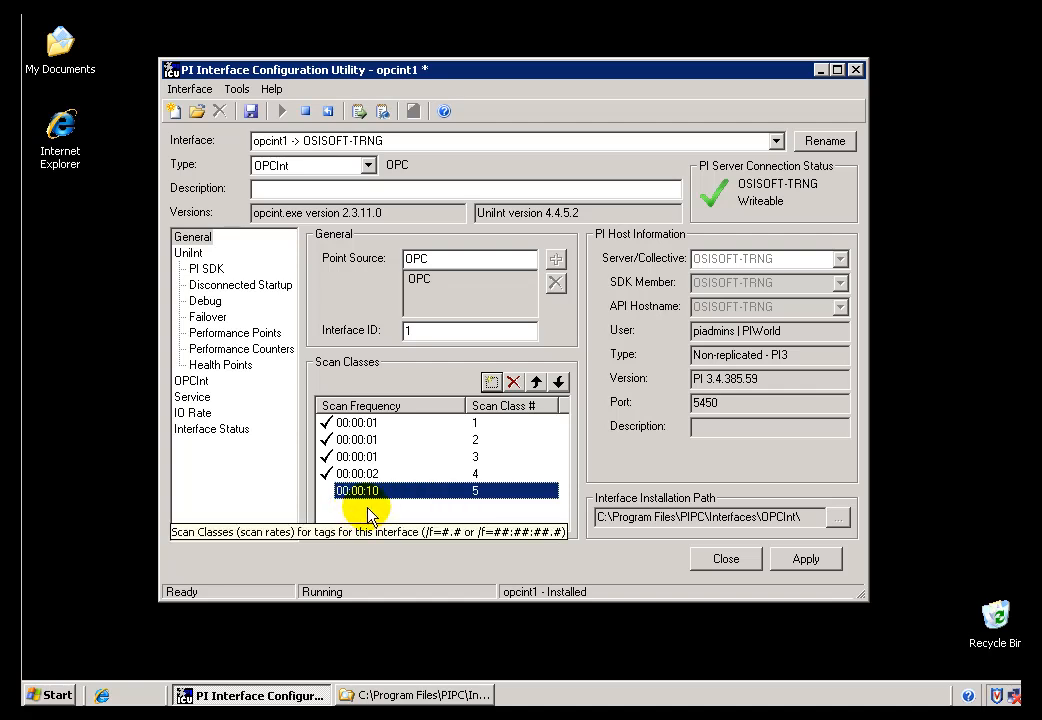
Add a sixth scan class with a 00:00:10 scan frequency and a 00:00:05 offset, entered as 00:00:10,00:00:05.
{"action": "left_click", "coordinate": [490, 382]}
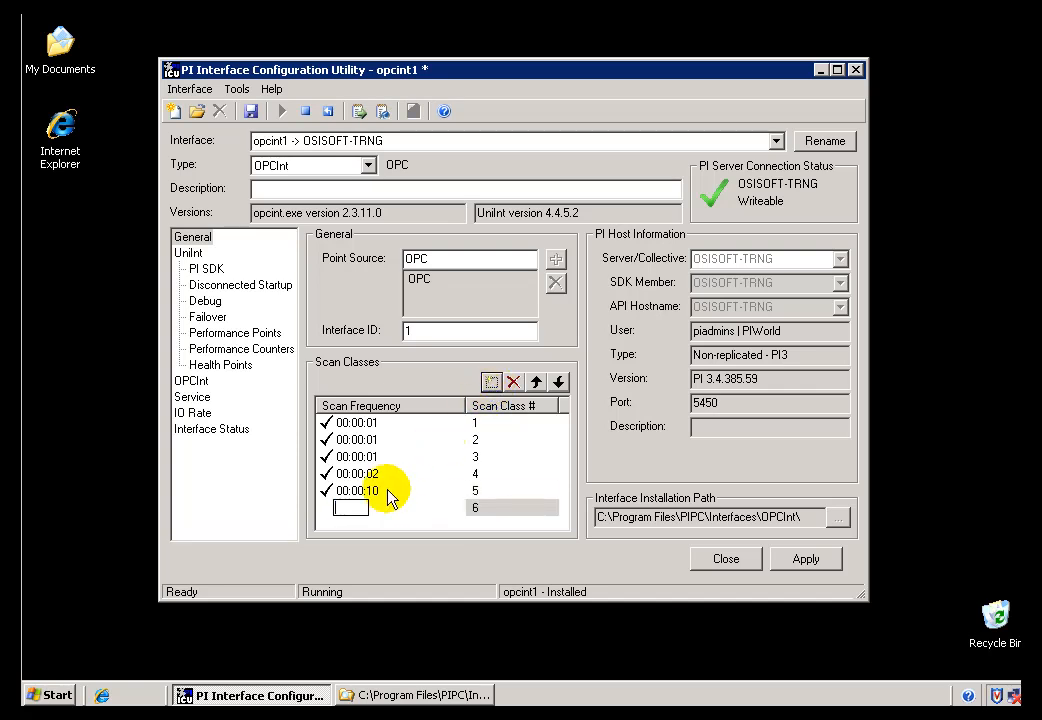
{"action": "type", "text": "00:00:10,00:00:05"}
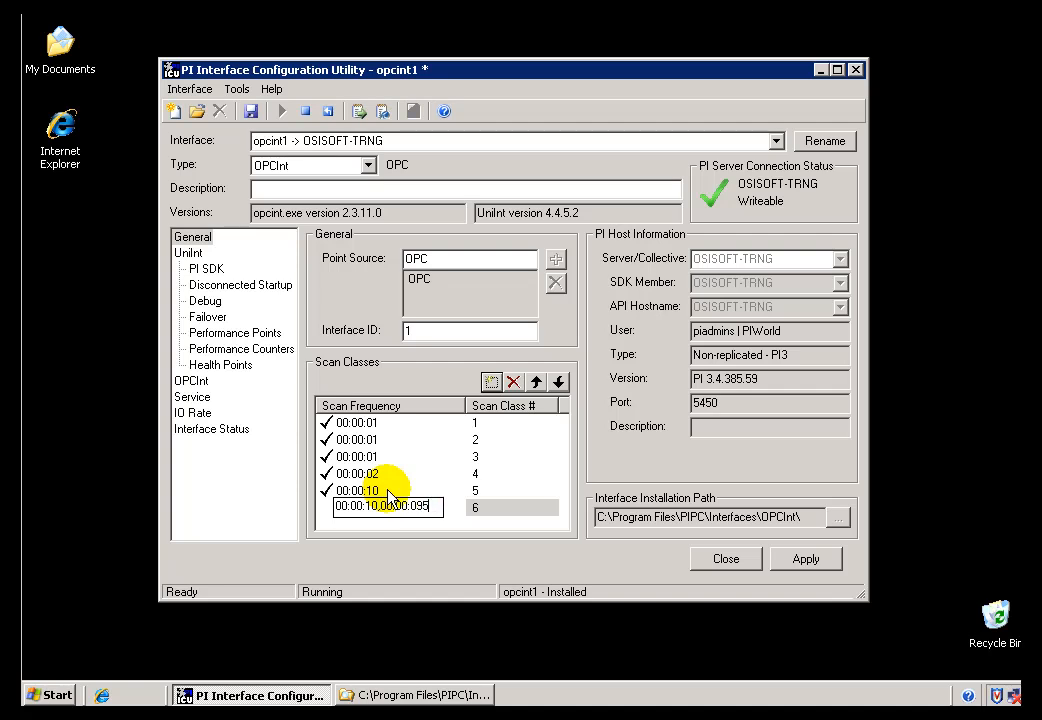
{"action": "key", "text": "Return"}
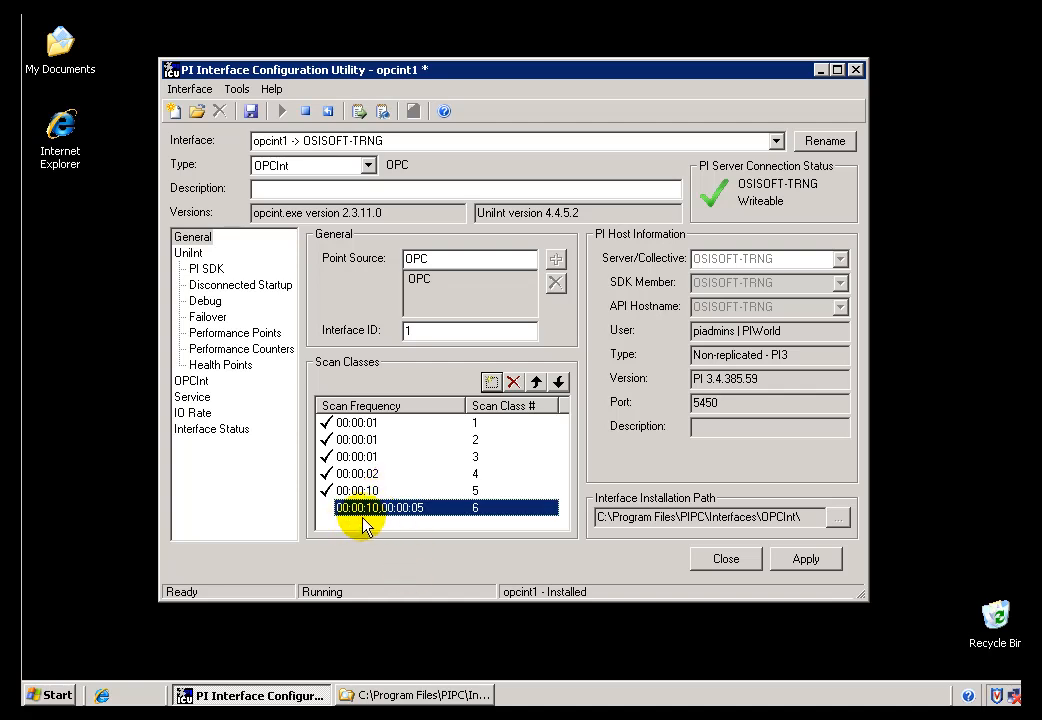
Compare scan classes 5 and 6, examining the period and offset parts of the sixth class's scan frequency.
{"action": "left_click", "coordinate": [374, 490]}
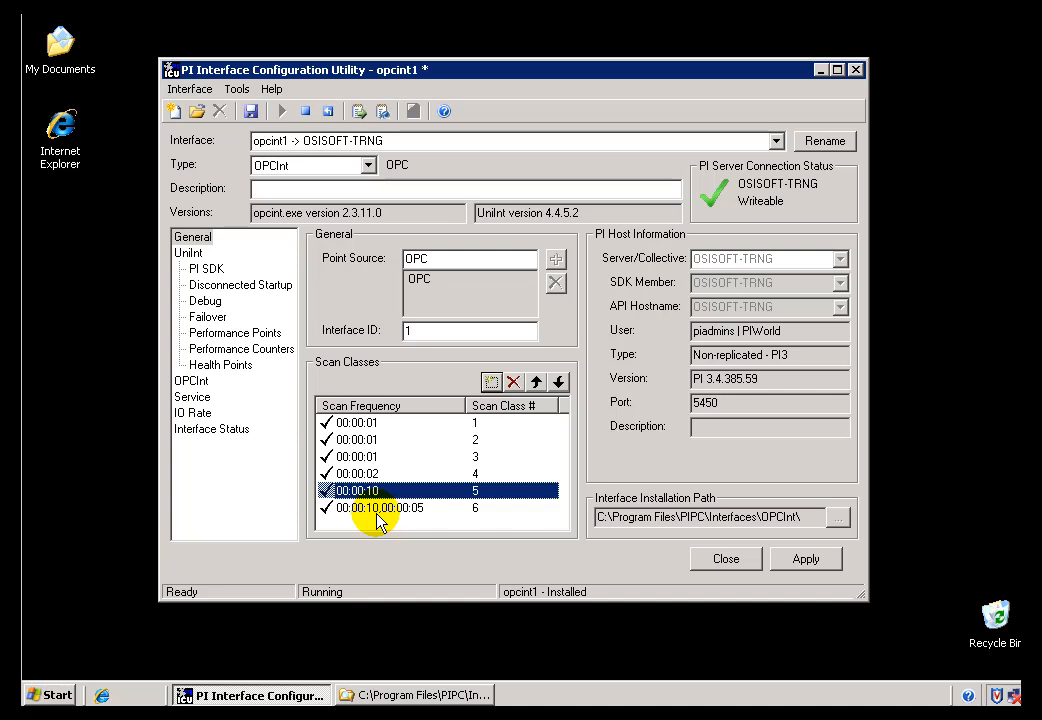
{"action": "left_click", "coordinate": [390, 509]}
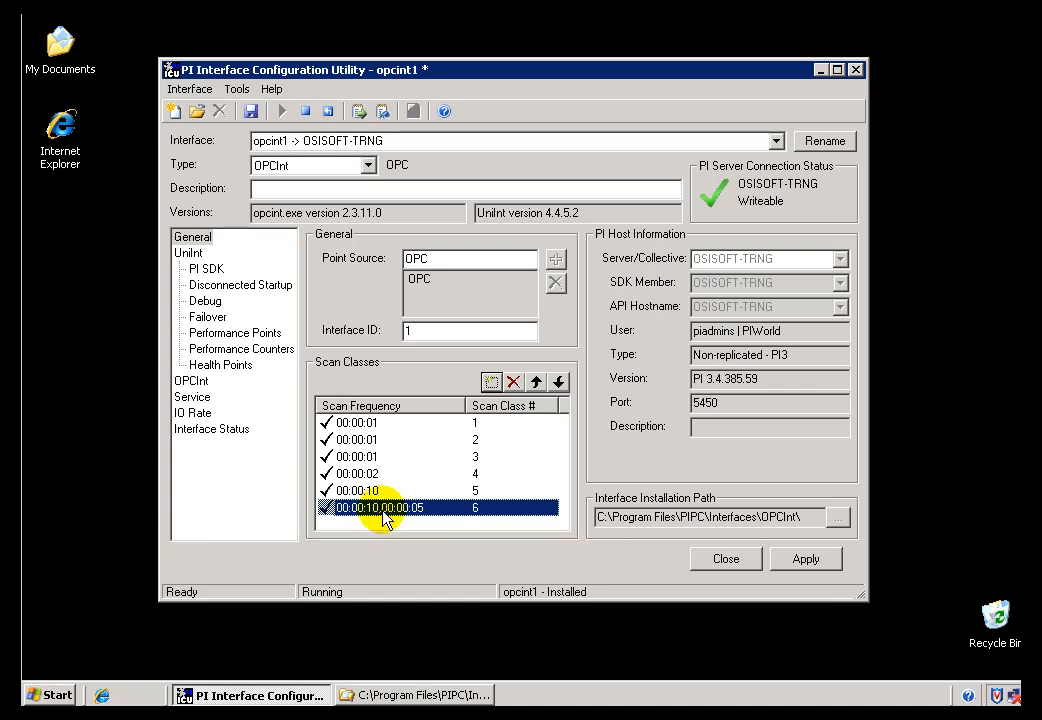
{"action": "left_click", "coordinate": [390, 509]}
{"action": "left_click_drag", "start_coordinate": [381, 524], "coordinate": [428, 528]}
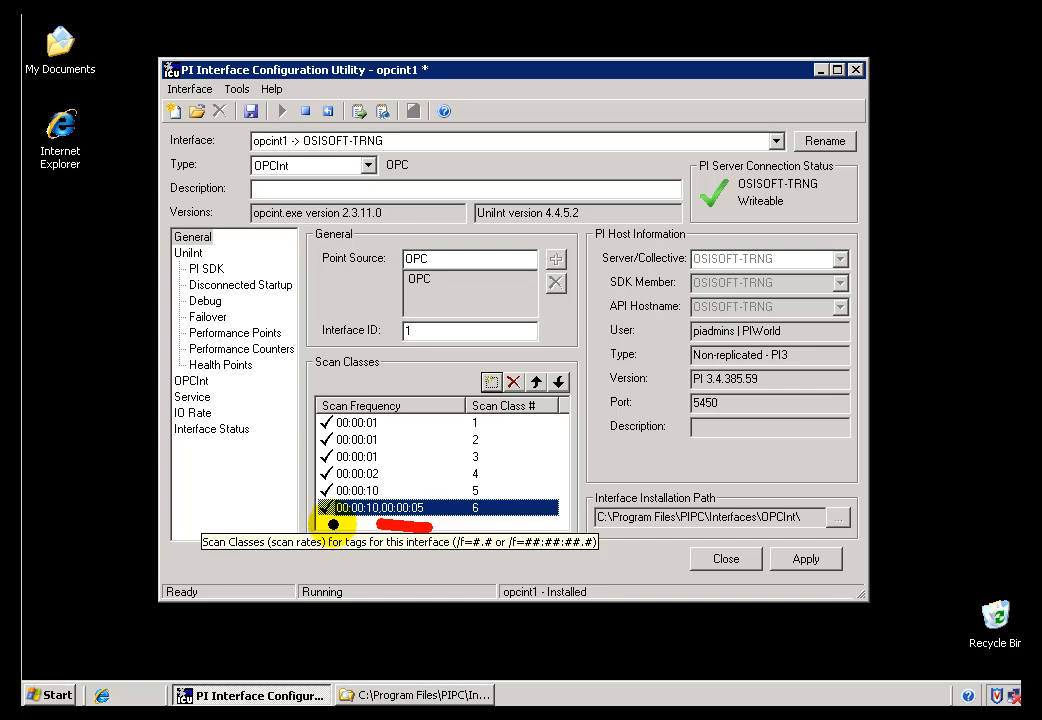
{"action": "left_click_drag", "start_coordinate": [332, 524], "coordinate": [366, 523]}
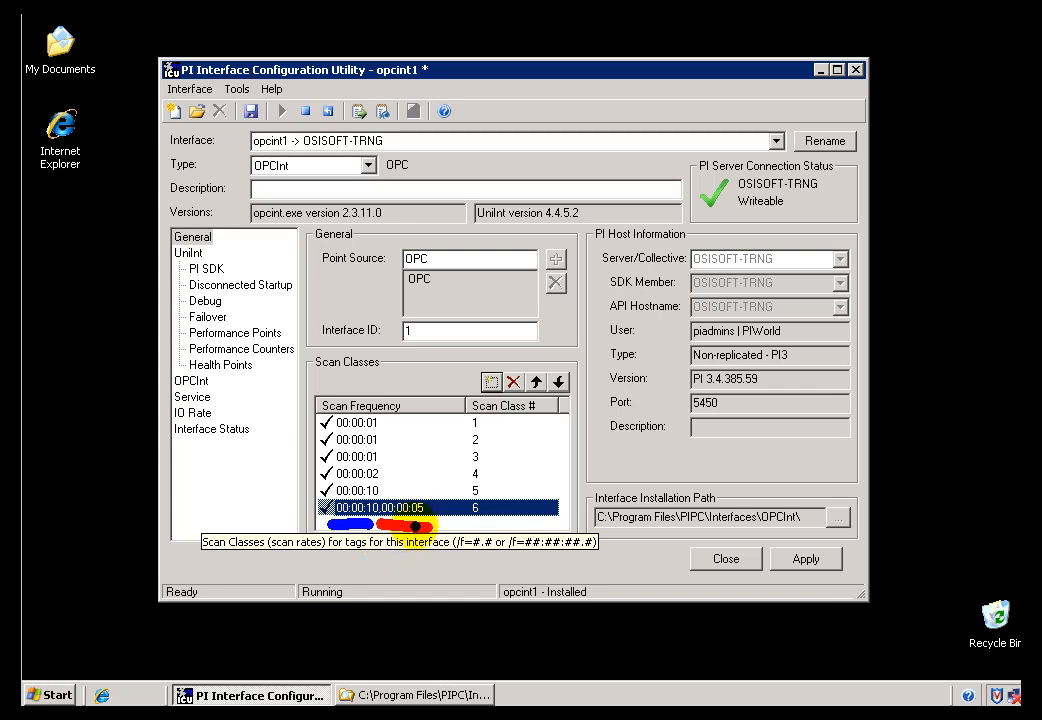
{"action": "key", "text": "Escape"}
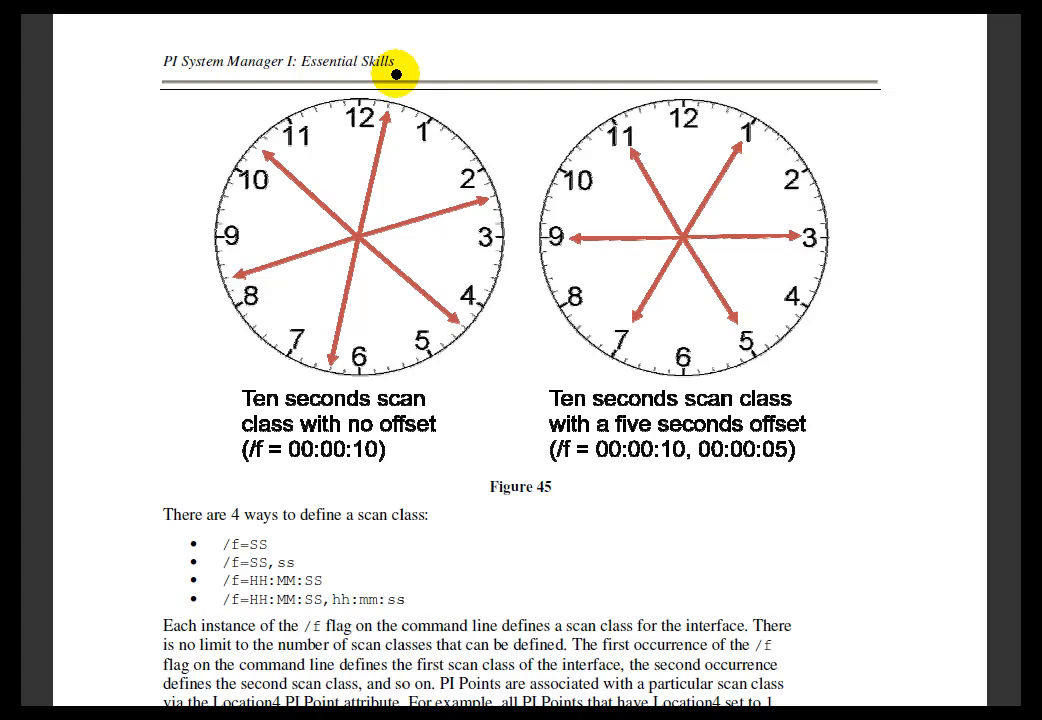
Switch to the PI System Manager I document and mark the scan times on Figure 45's ten-second clock with no offset.
{"action": "left_click_drag", "start_coordinate": [397, 74], "coordinate": [395, 91]}
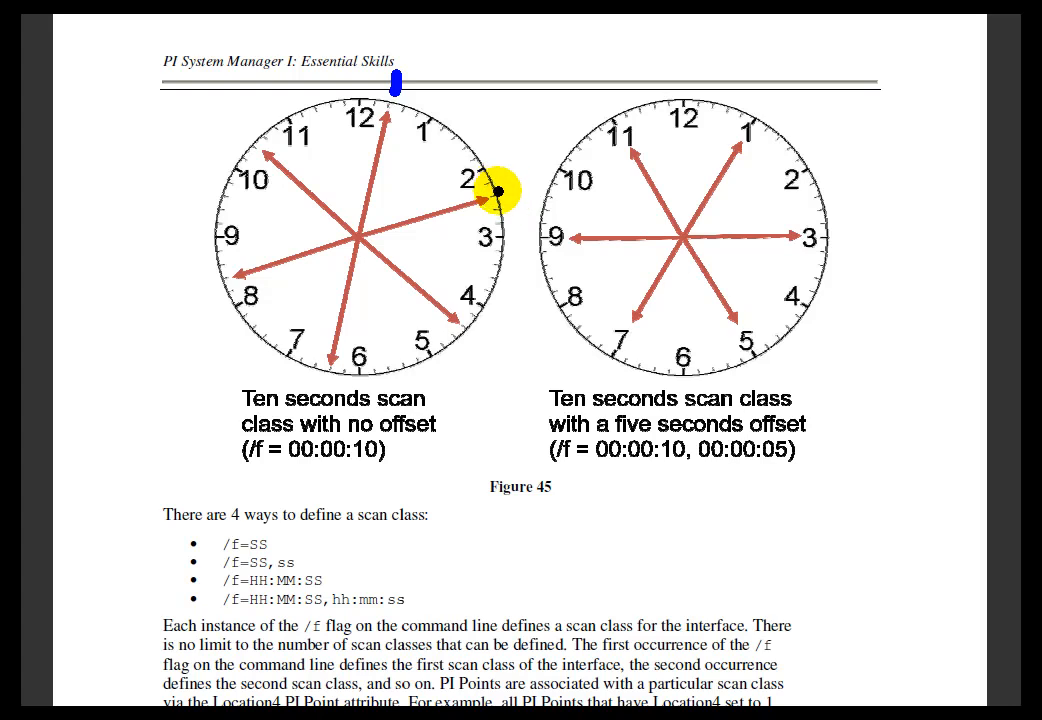
{"action": "left_click_drag", "start_coordinate": [501, 192], "coordinate": [514, 190]}
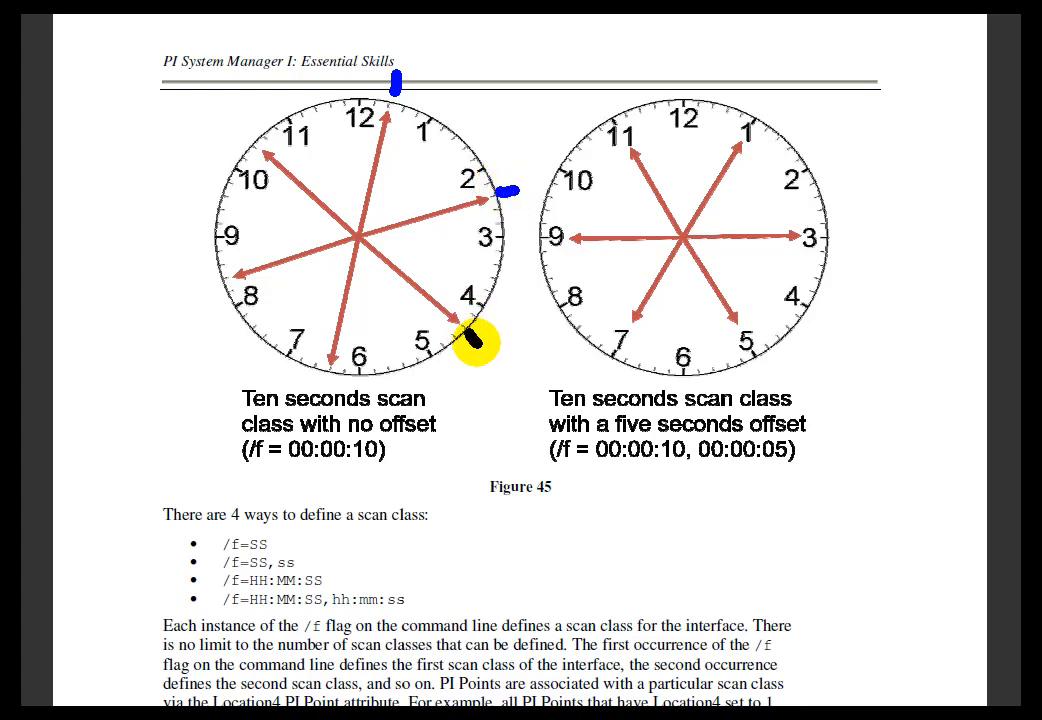
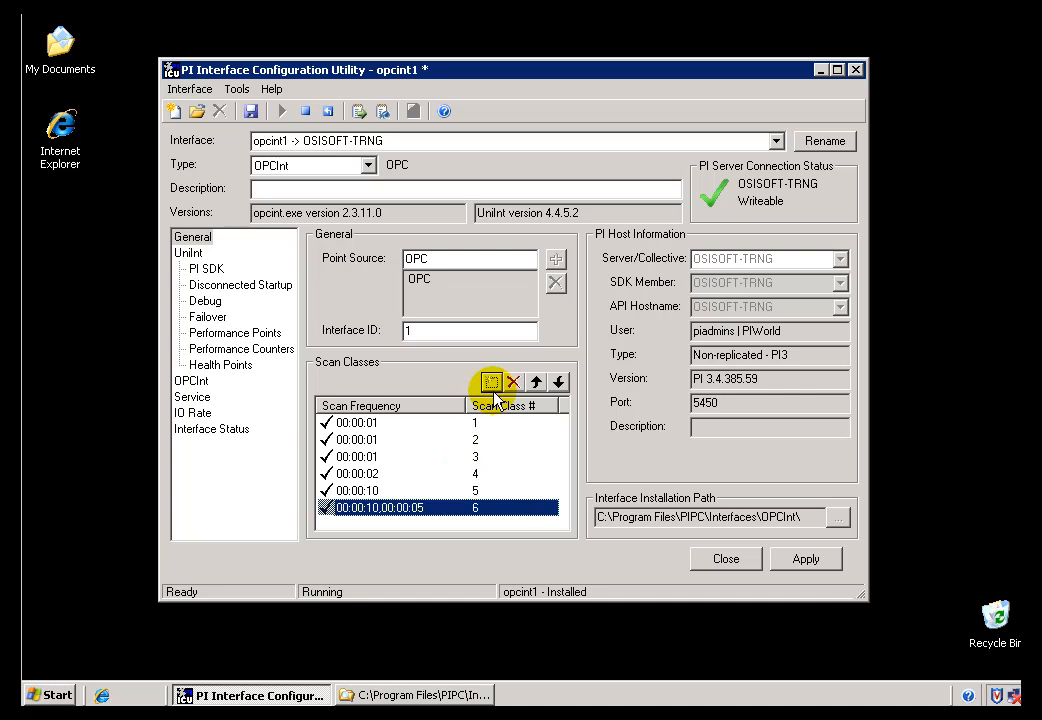
Add a seventh scan class to the opcint1 interface with a scan frequency of 30.
{"action": "left_click", "coordinate": [491, 383]}
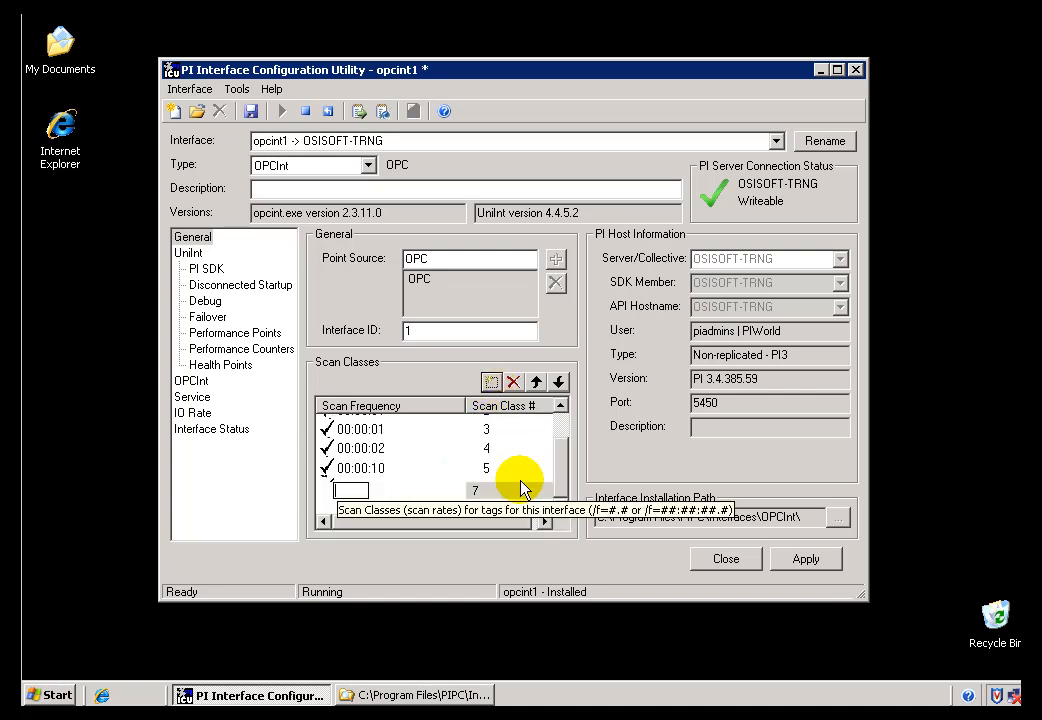
{"action": "type", "text": "30"}
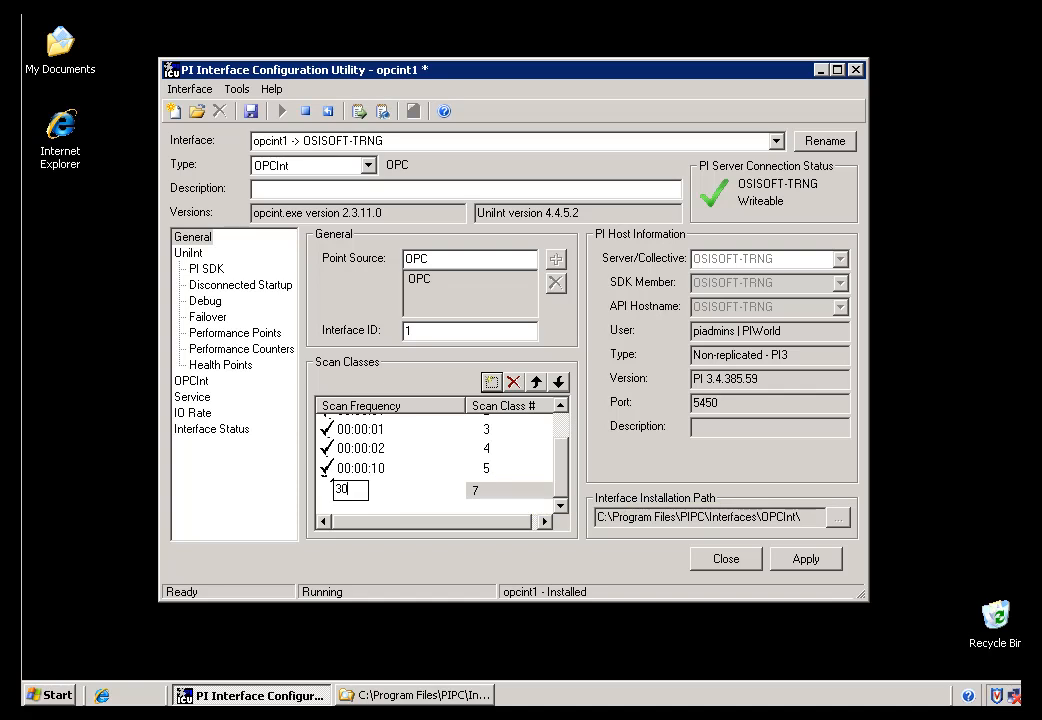
{"action": "key", "text": "Return"}
{"action": "left_click", "coordinate": [378, 460]}
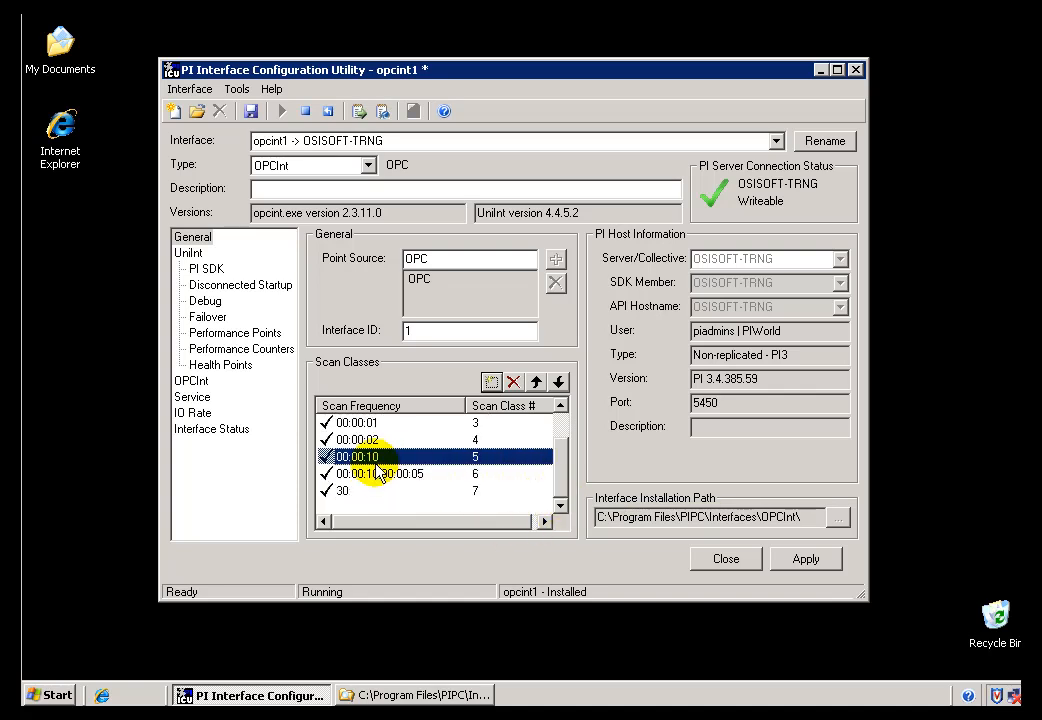
{"action": "left_click", "coordinate": [355, 493]}
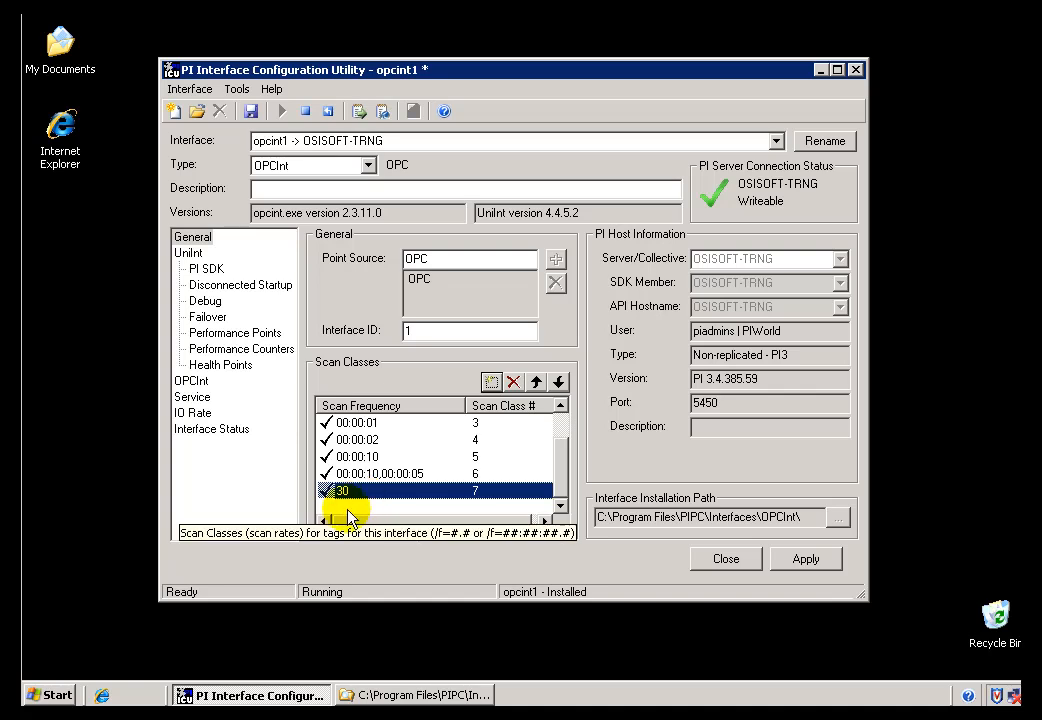
{"action": "left_click", "coordinate": [362, 476]}
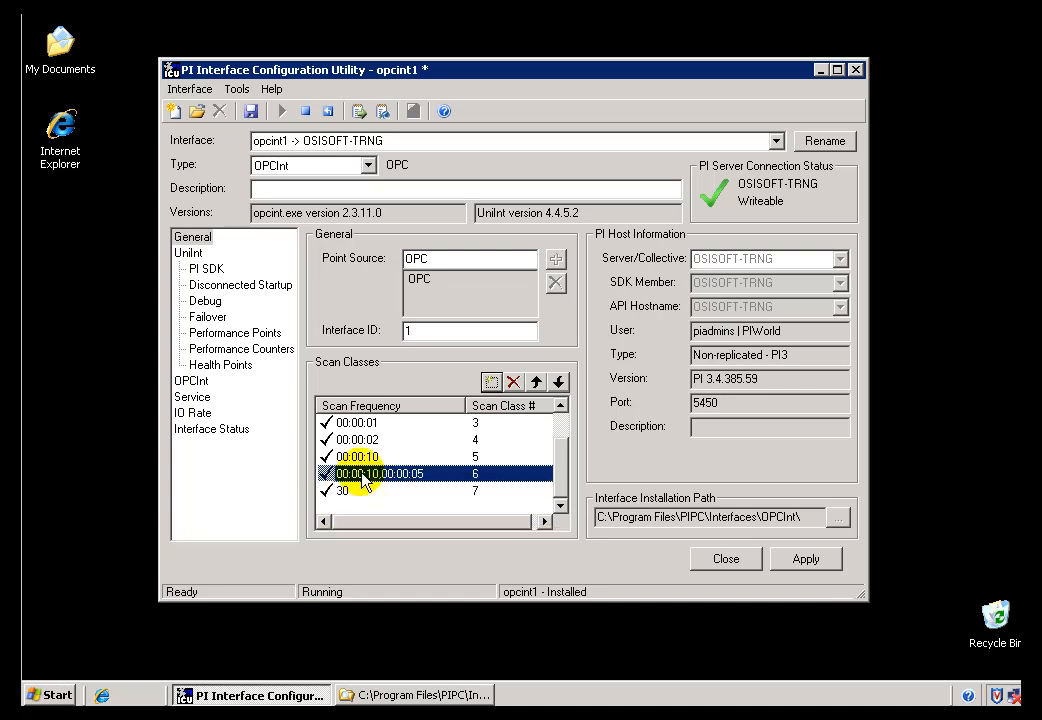
Change the seventh scan class's frequency to 30,0 to give it an explicit zero offset.
{"action": "left_click", "coordinate": [364, 490]}
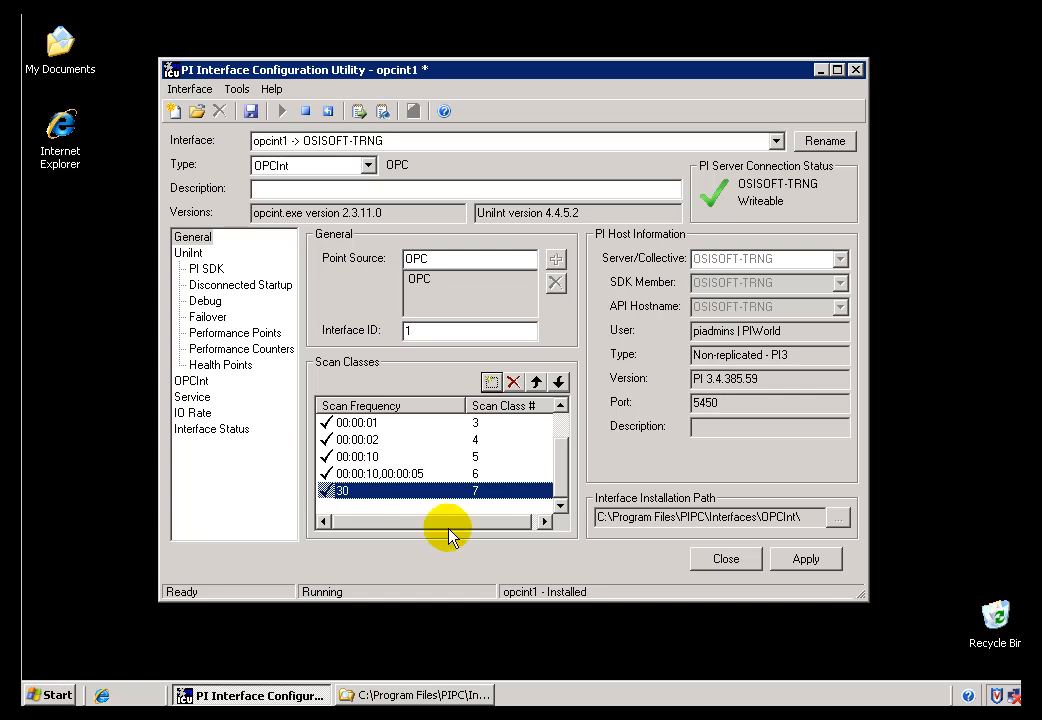
{"action": "left_click", "coordinate": [362, 491]}
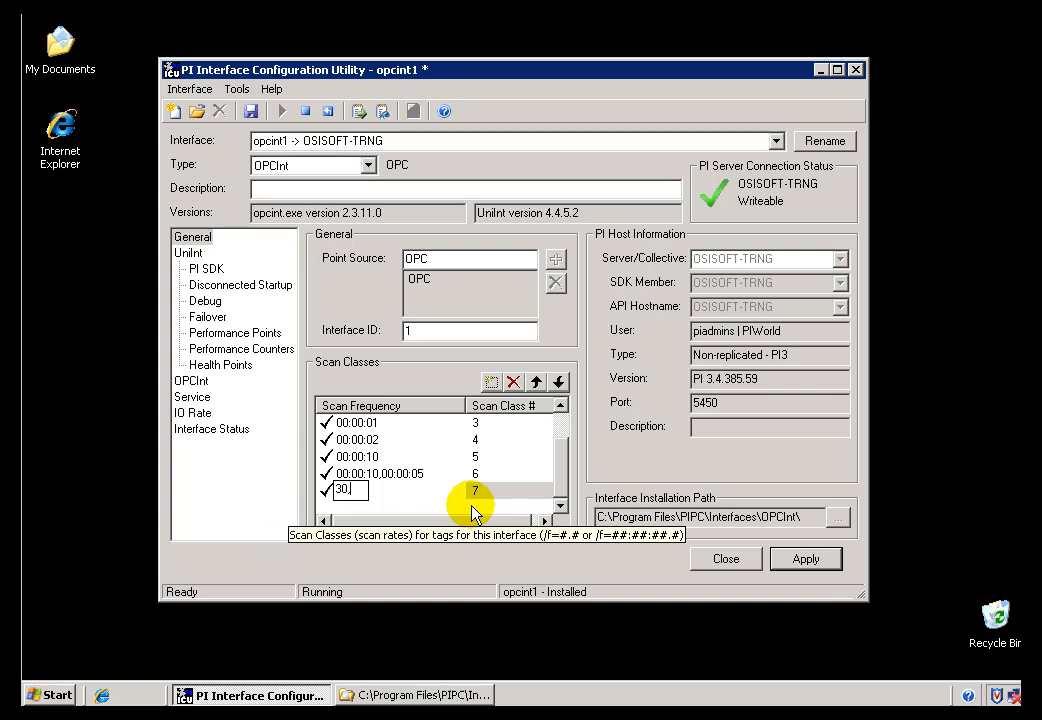
{"action": "type", "text": ",0"}
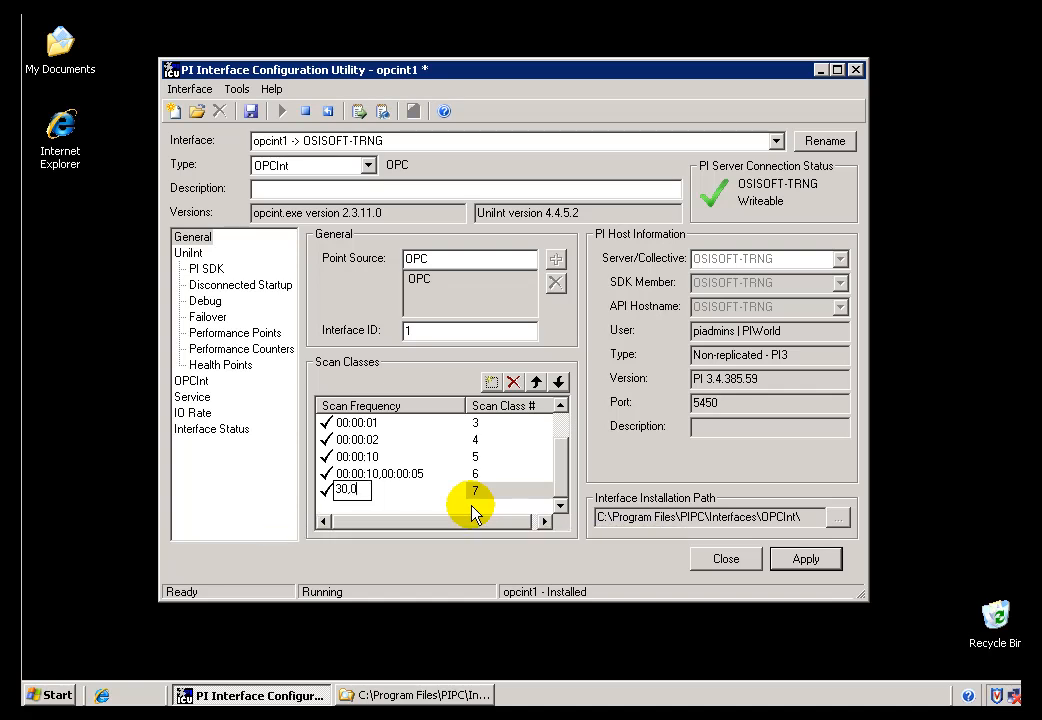
{"action": "key", "text": "Return"}
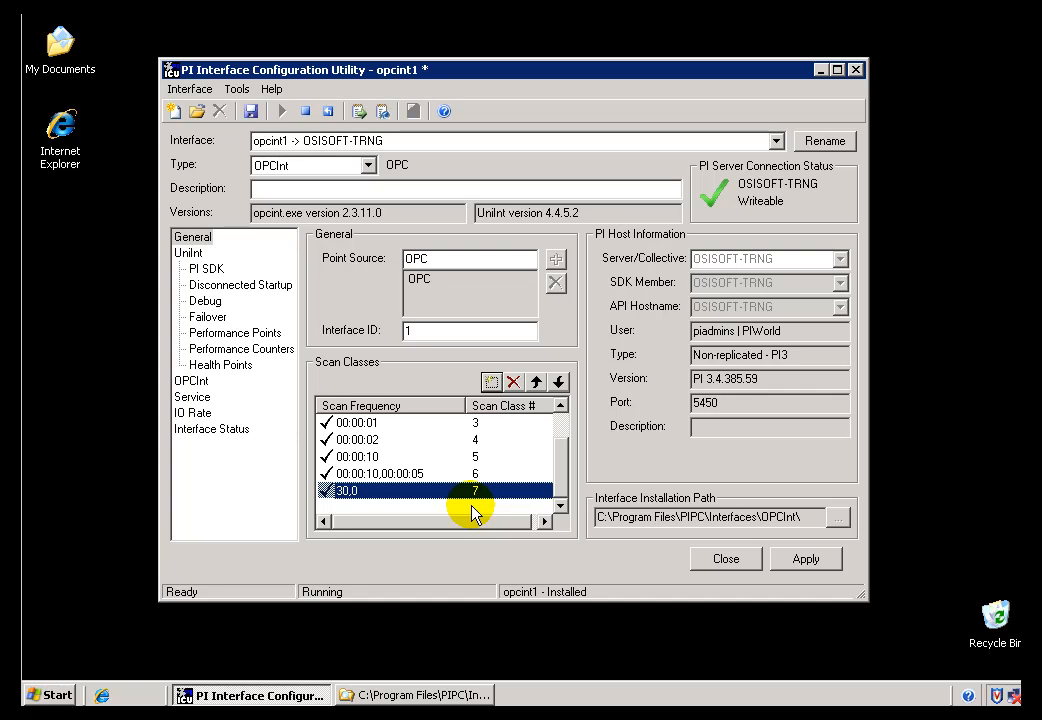
{"action": "left_click", "coordinate": [373, 476]}
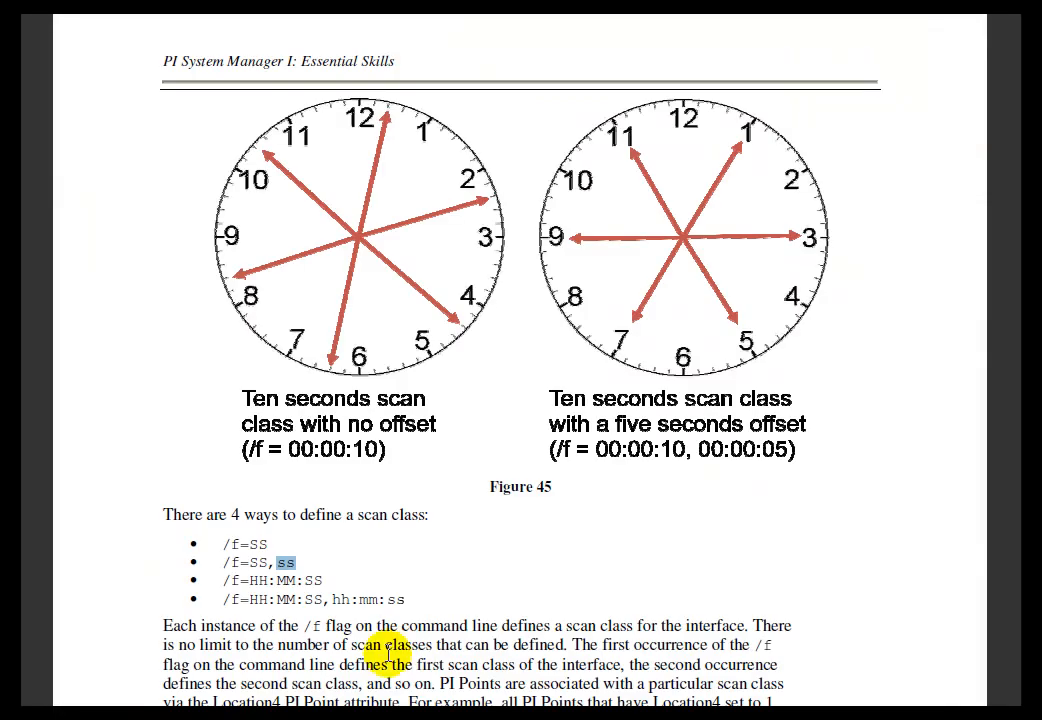
Switch to the PI System Manager I document and highlight the four scan class formats and their /f flags below Figure 45.
{"action": "left_click", "coordinate": [316, 564]}
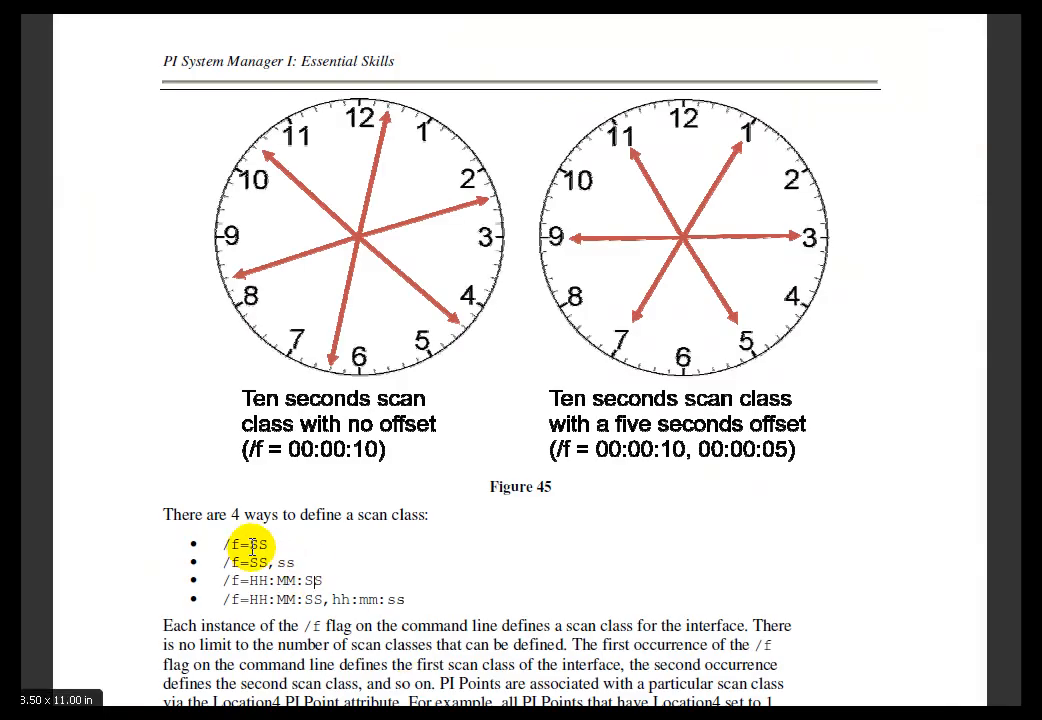
{"action": "double_click", "coordinate": [260, 545]}
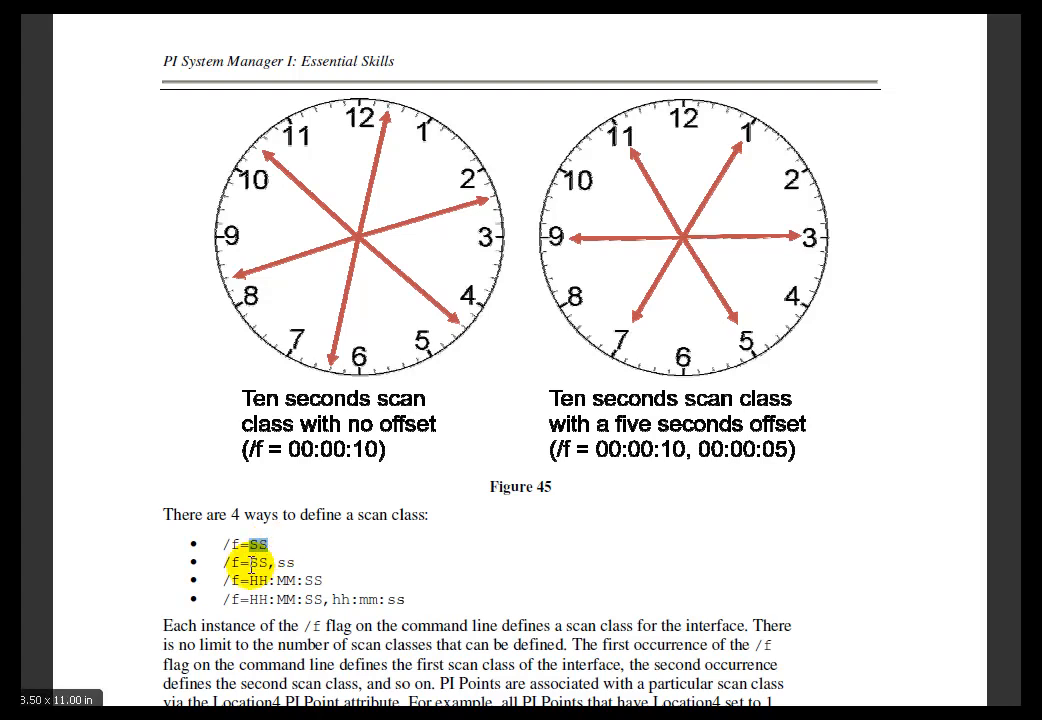
{"action": "left_click_drag", "start_coordinate": [249, 563], "coordinate": [320, 581]}
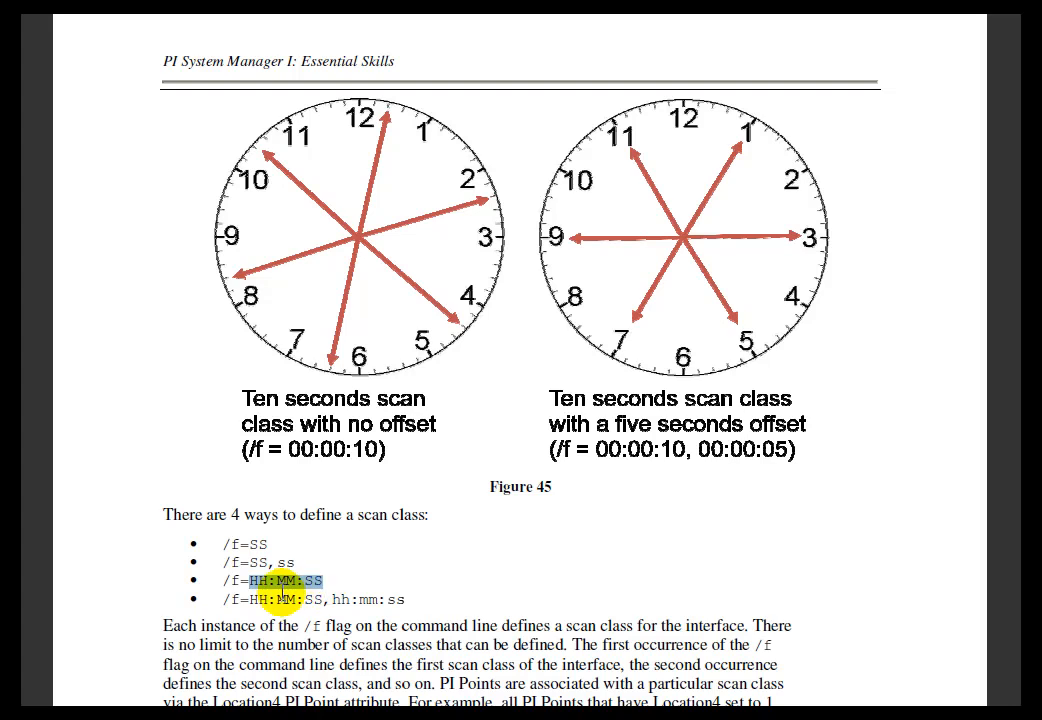
{"action": "left_click_drag", "start_coordinate": [243, 599], "coordinate": [409, 599]}
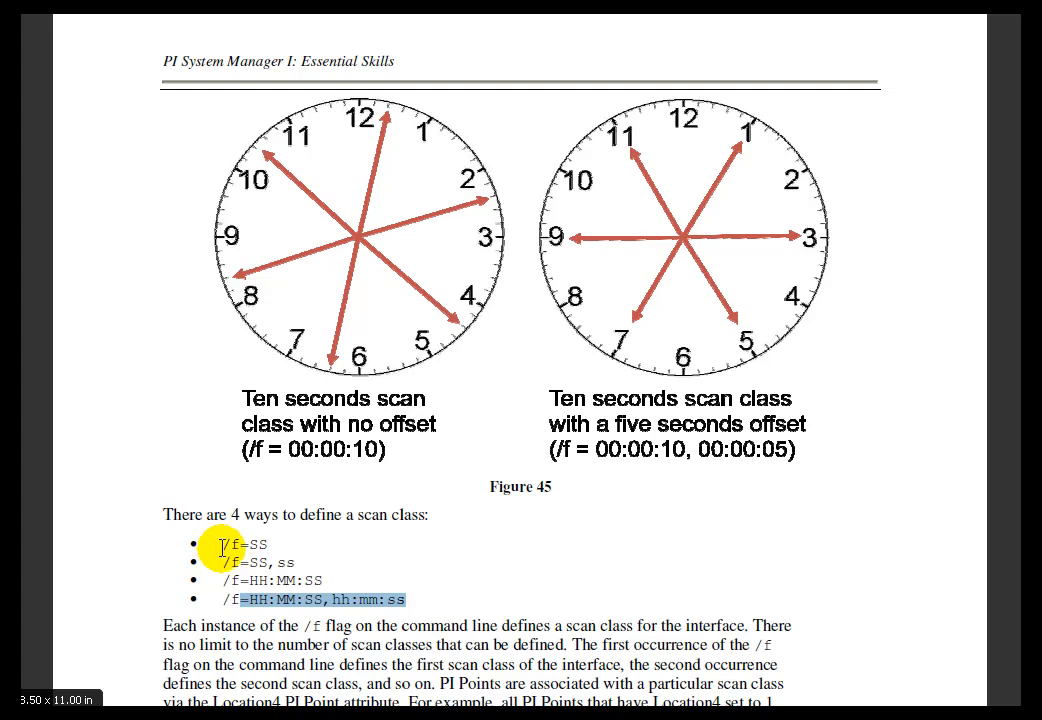
{"action": "left_click_drag", "start_coordinate": [224, 546], "coordinate": [233, 552]}
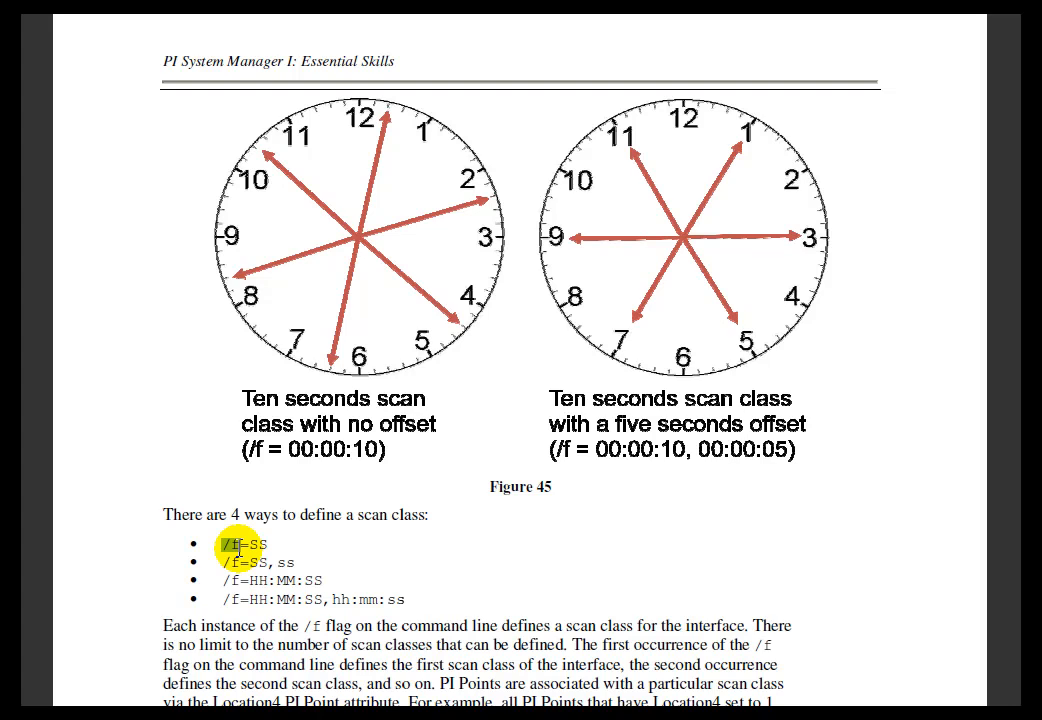
{"action": "left_click_drag", "start_coordinate": [224, 562], "coordinate": [225, 600]}
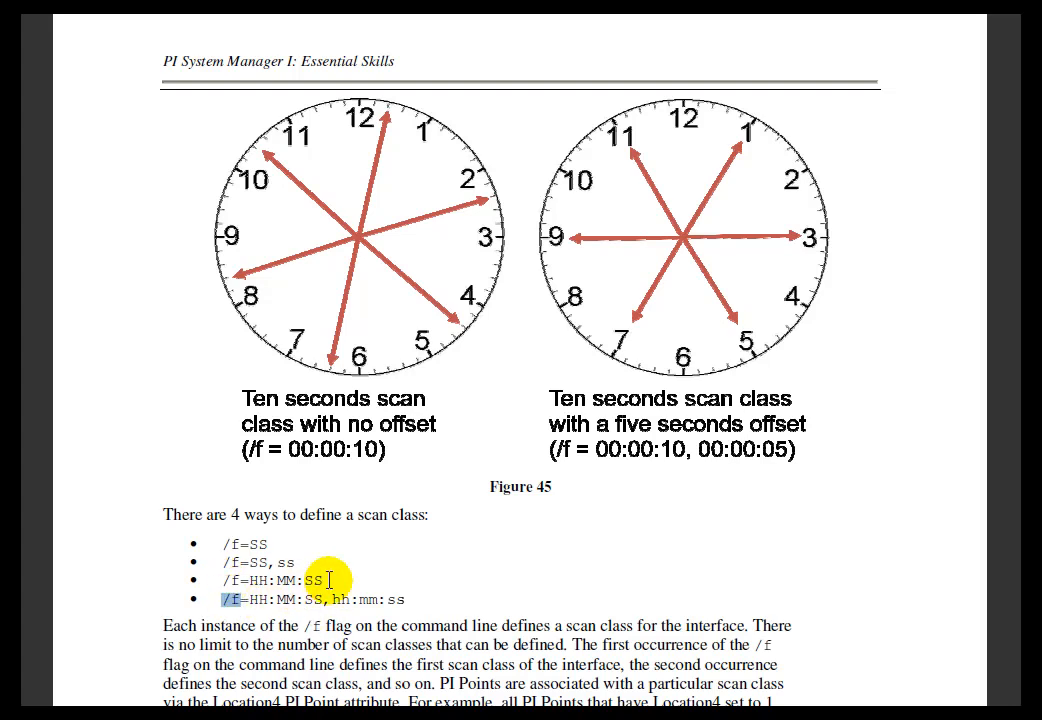
{"action": "left_click", "coordinate": [270, 547]}
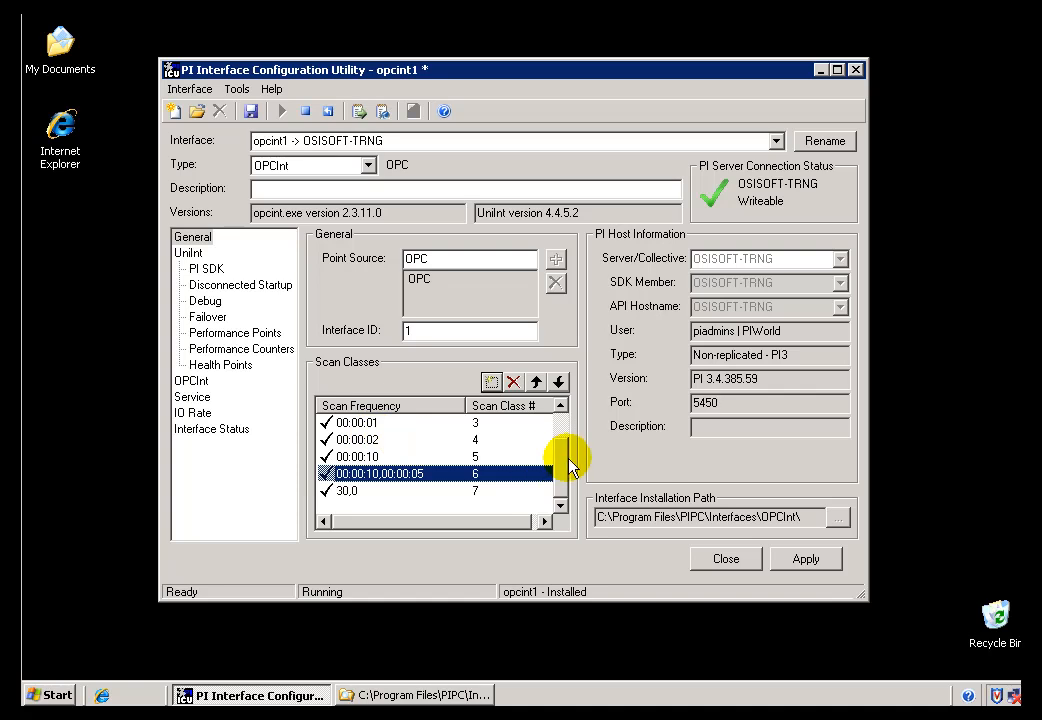
Save the opcint1 interface configuration, acknowledge the restart notice, and review the full scan class list.
{"action": "left_click_drag", "start_coordinate": [562, 464], "coordinate": [561, 422]}
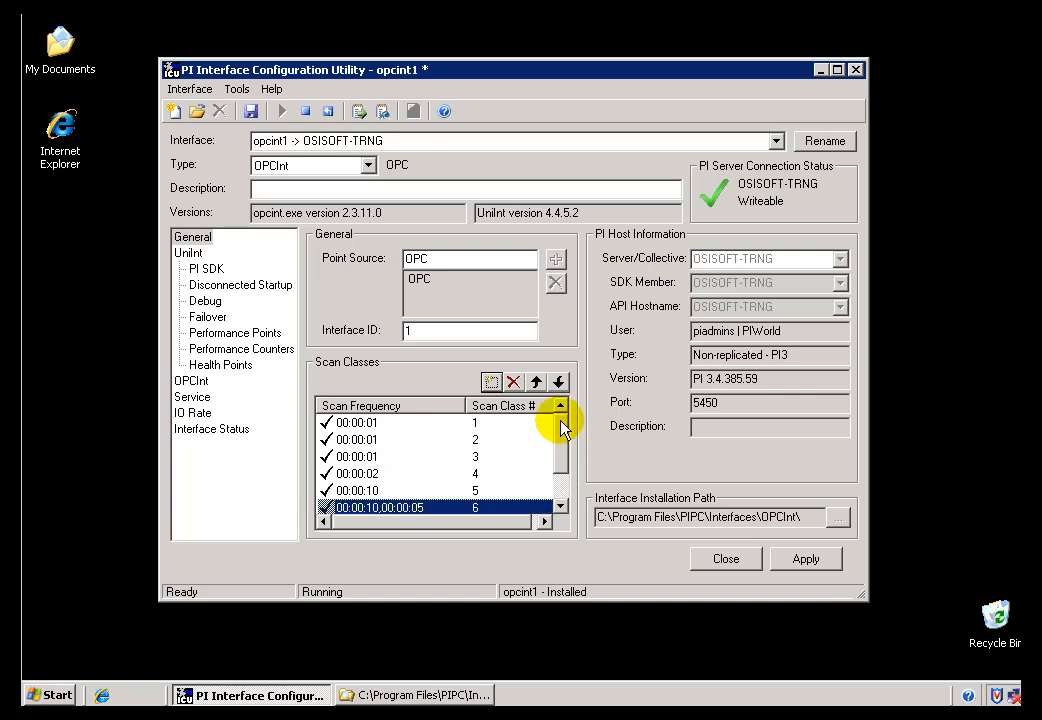
{"action": "left_click", "coordinate": [178, 89]}
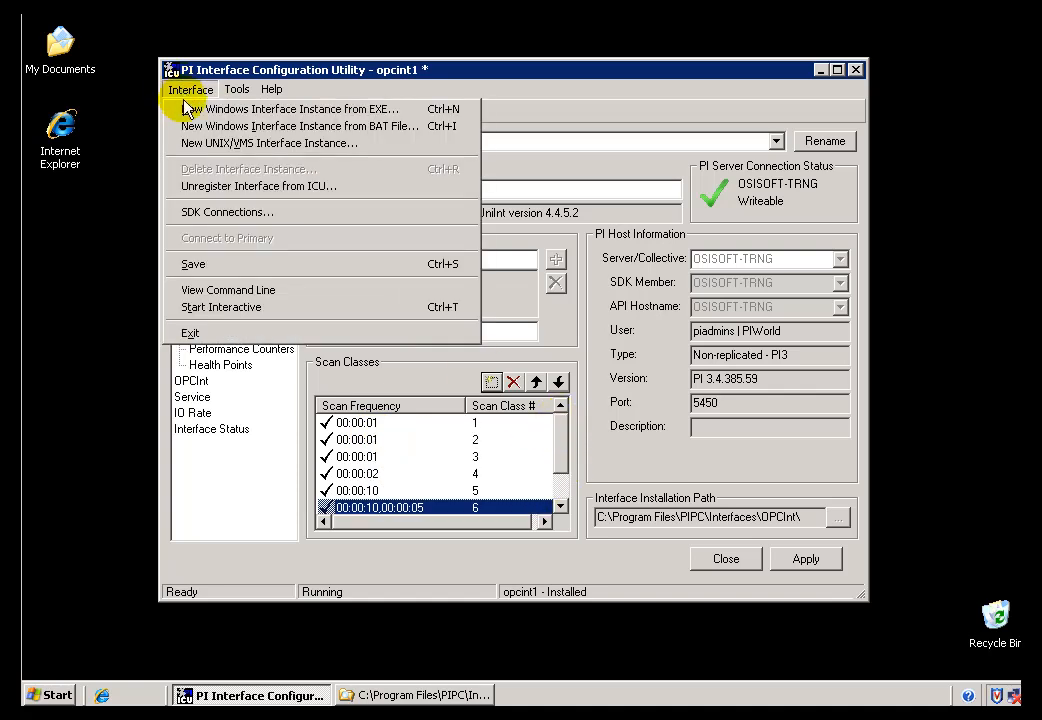
{"action": "left_click", "coordinate": [193, 264]}
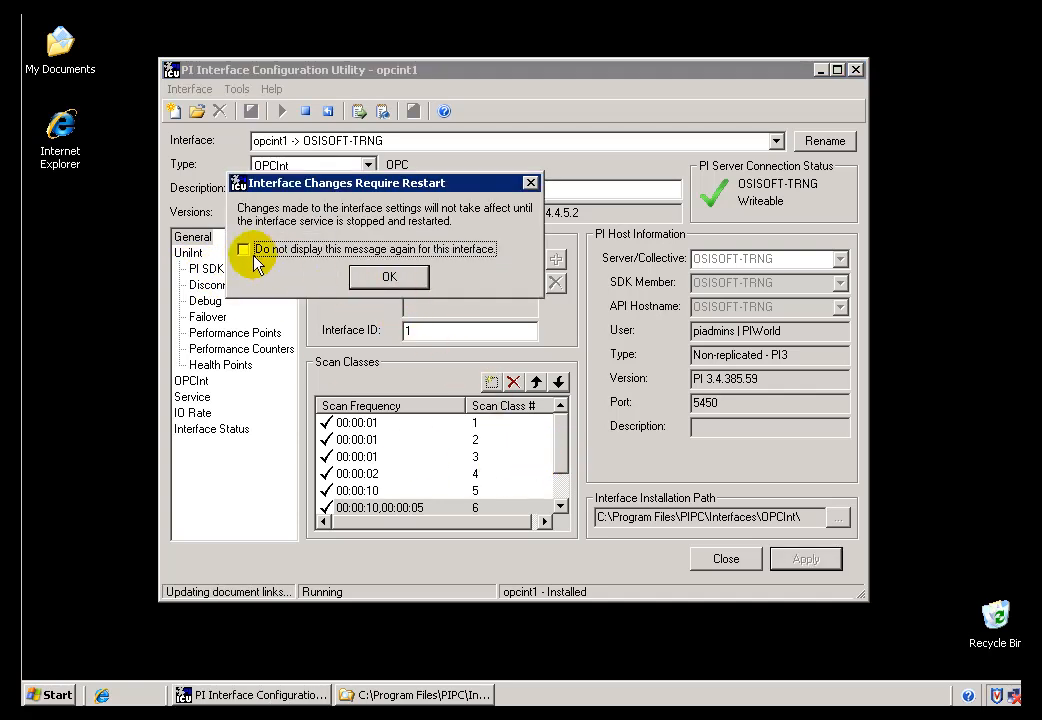
{"action": "left_click", "coordinate": [385, 280]}
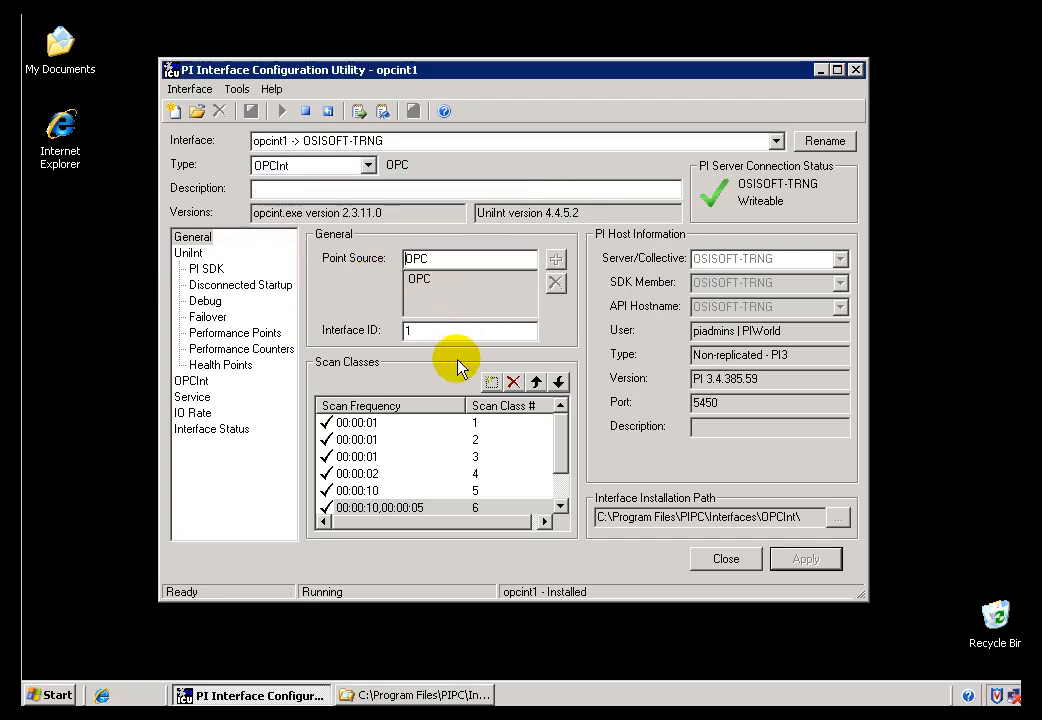
{"action": "left_click_drag", "start_coordinate": [560, 444], "coordinate": [564, 494]}
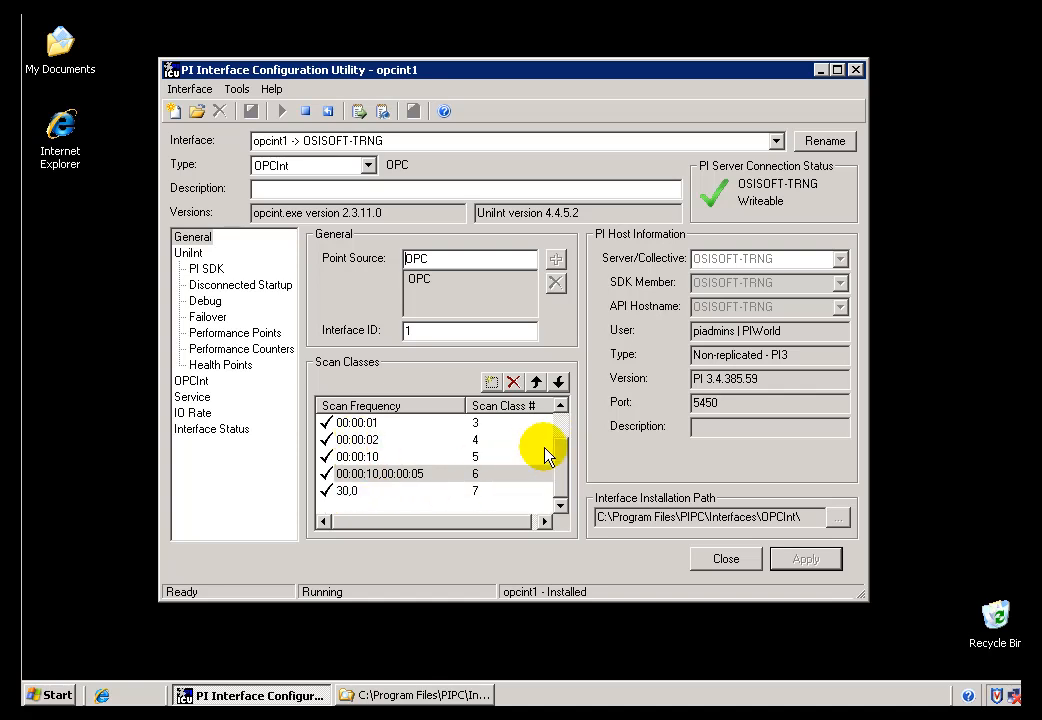
{"action": "left_click_drag", "start_coordinate": [565, 456], "coordinate": [558, 414]}
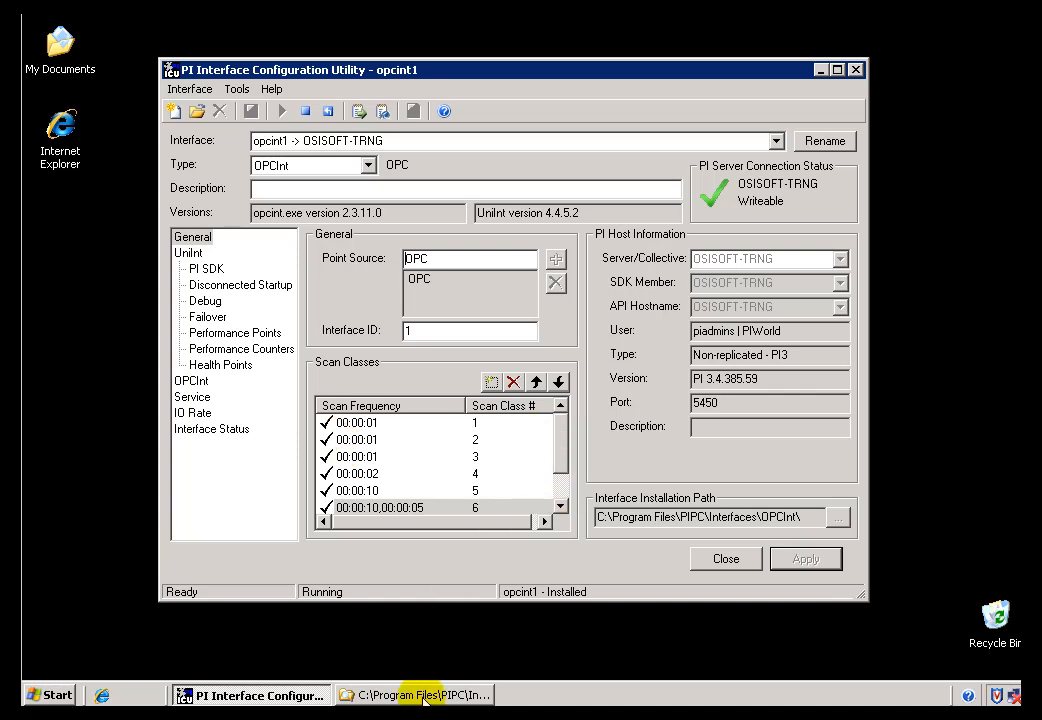
Open opcint1.bat from the OPCInt folder for editing in Notepad and go to the last command line in the file.
{"action": "left_click", "coordinate": [400, 696]}
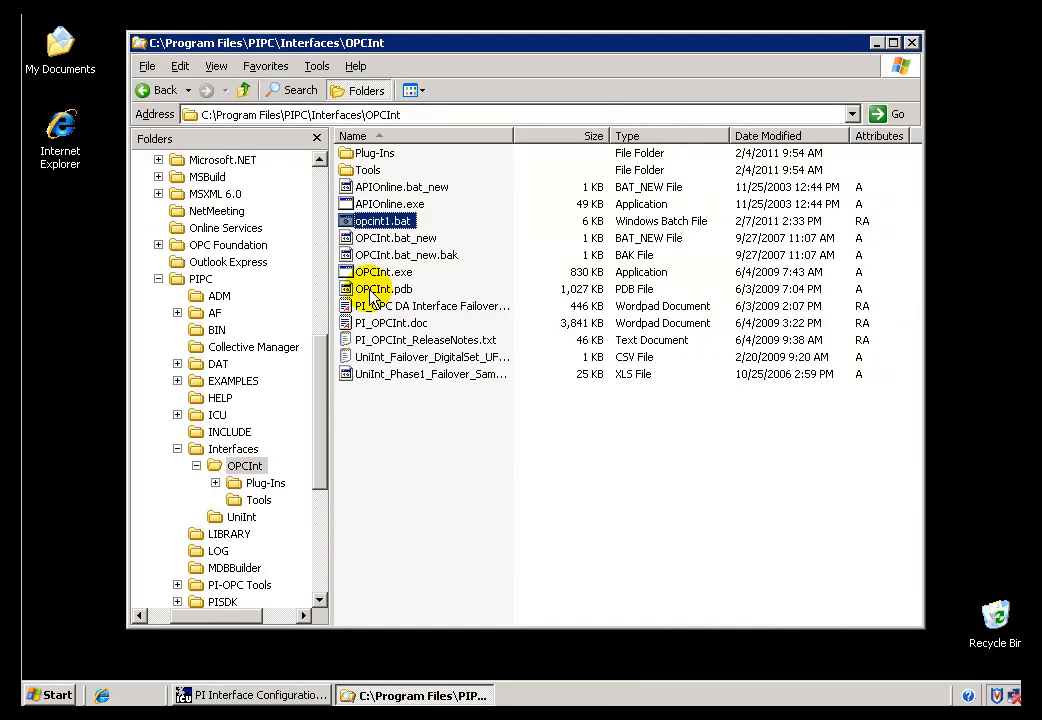
{"action": "right_click", "coordinate": [374, 226]}
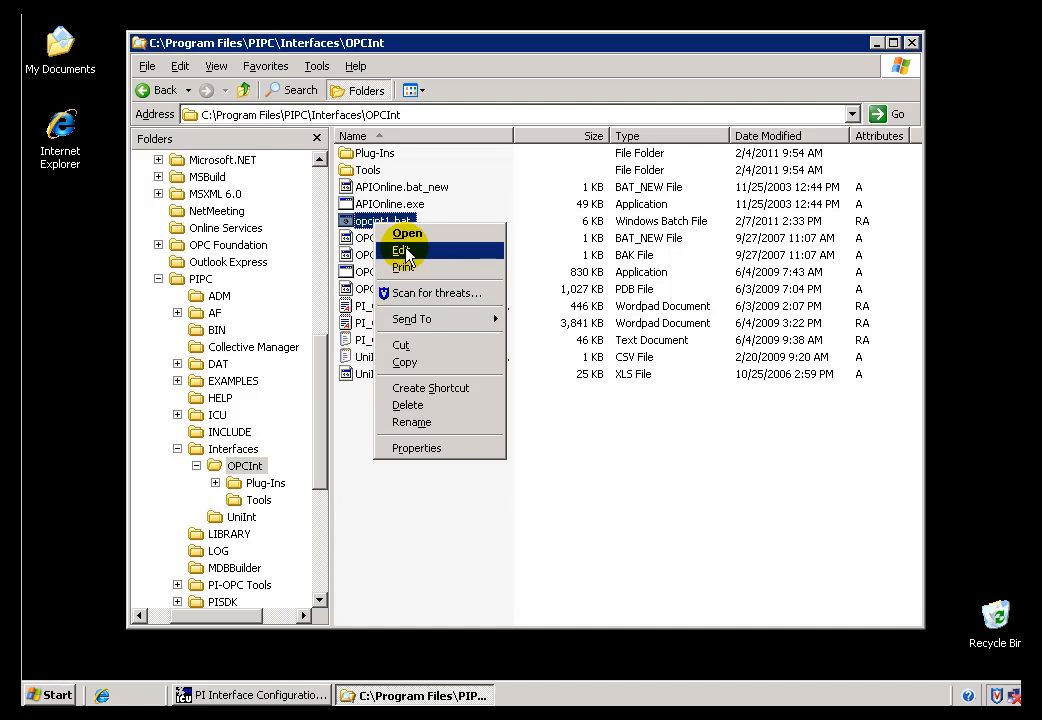
{"action": "left_click", "coordinate": [403, 251]}
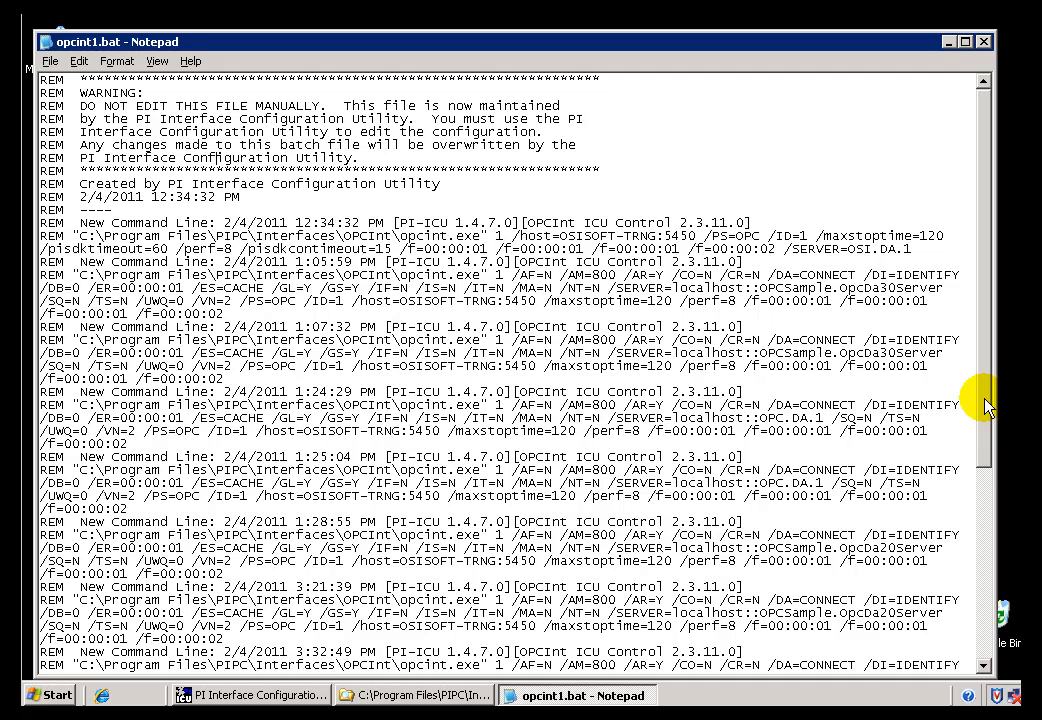
{"action": "left_click_drag", "start_coordinate": [985, 405], "coordinate": [985, 660]}
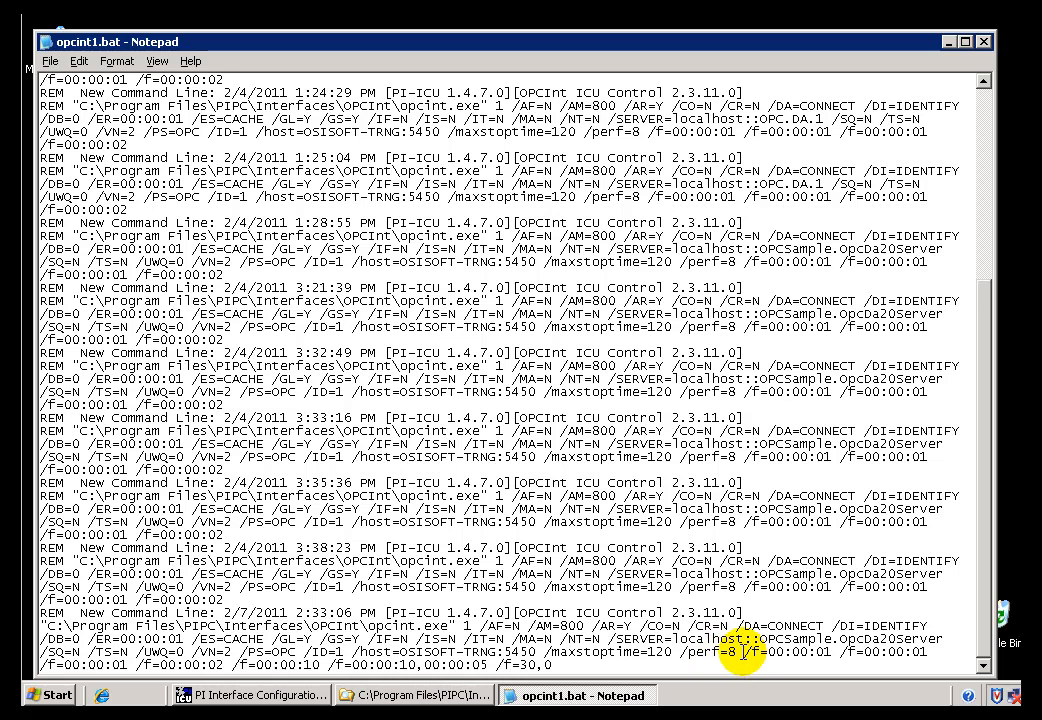
Highlight the scan class parameters in the latest command line of opcint1.bat, marking individual /f flags.
{"action": "left_click_drag", "start_coordinate": [743, 652], "coordinate": [810, 665]}
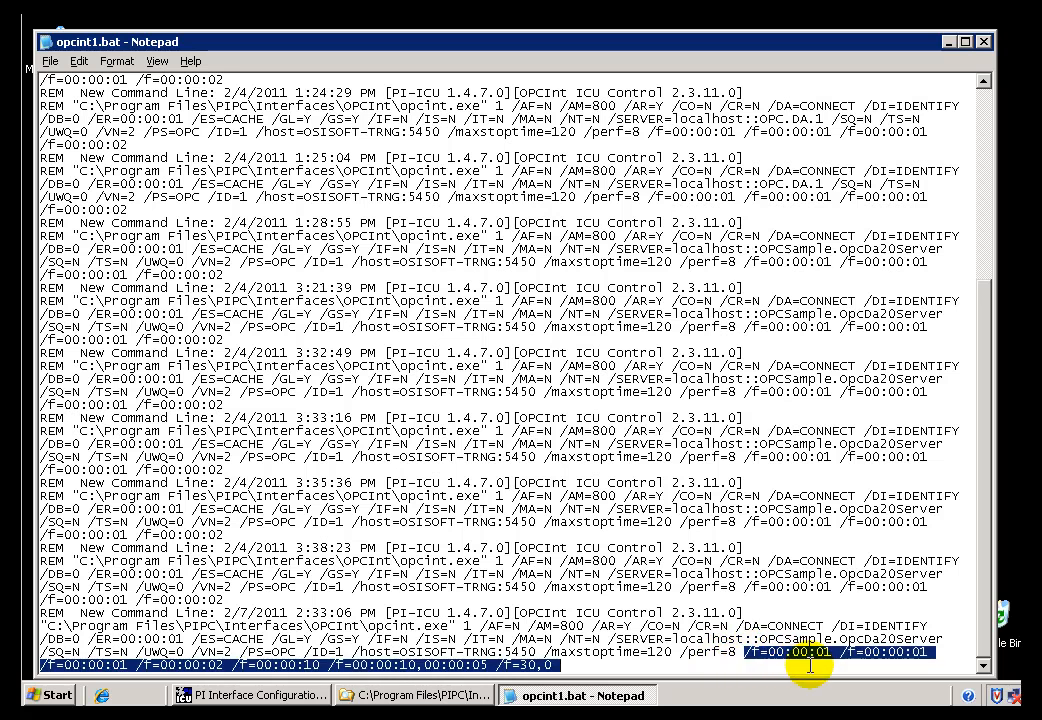
{"action": "left_click", "coordinate": [740, 665]}
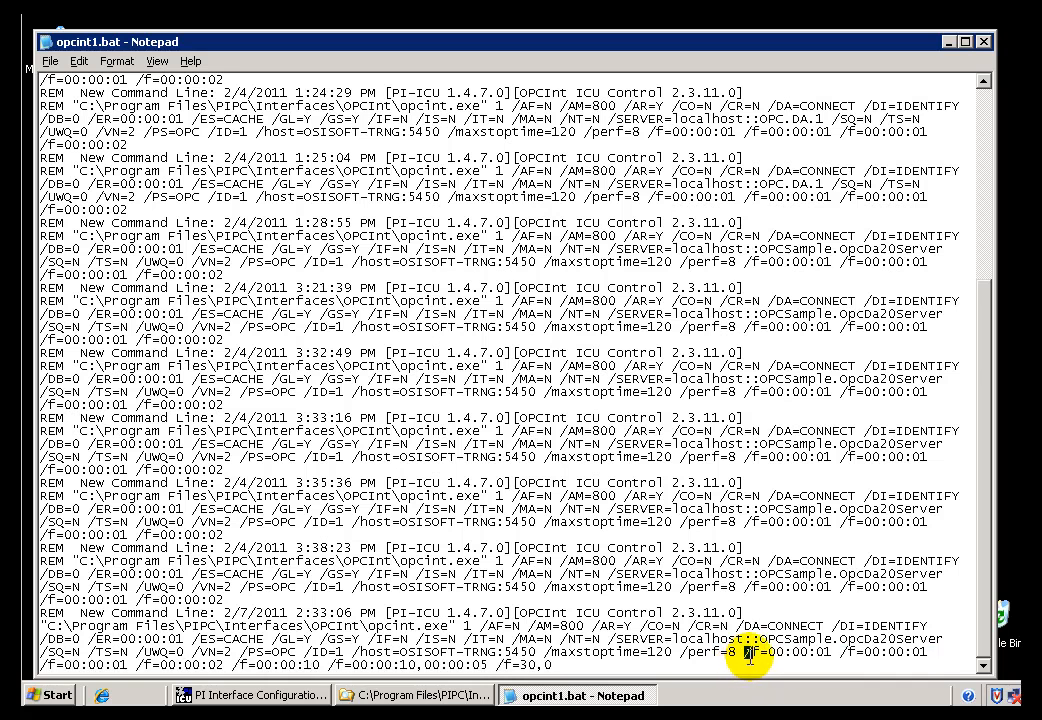
{"action": "left_click_drag", "start_coordinate": [747, 654], "coordinate": [762, 655]}
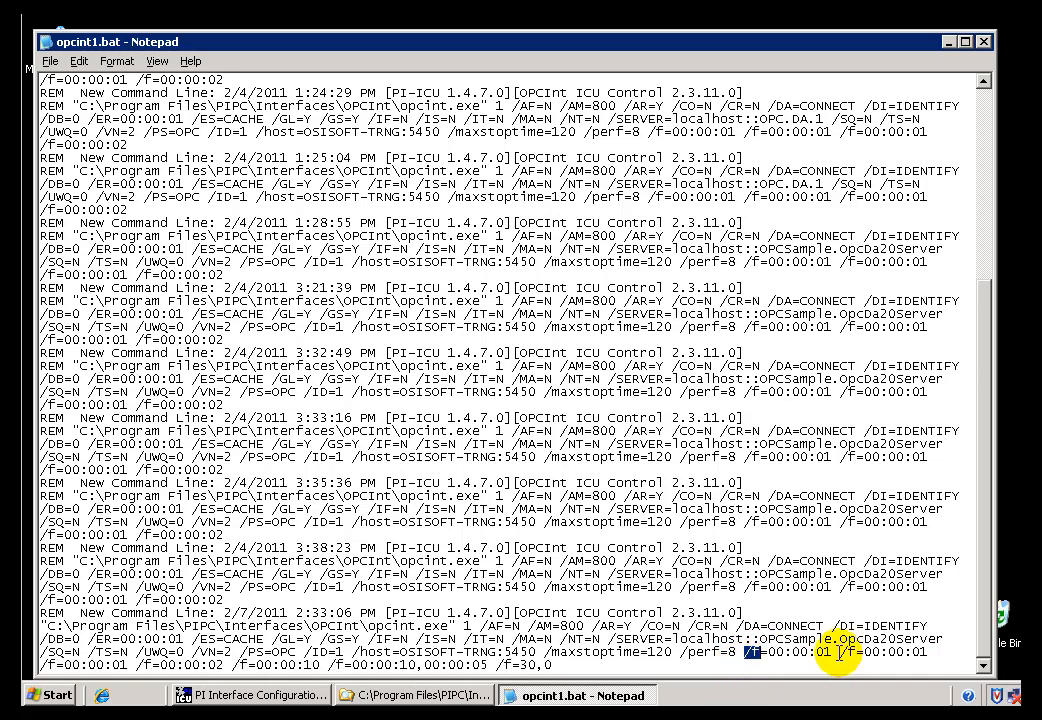
{"action": "left_click_drag", "start_coordinate": [840, 652], "coordinate": [856, 653]}
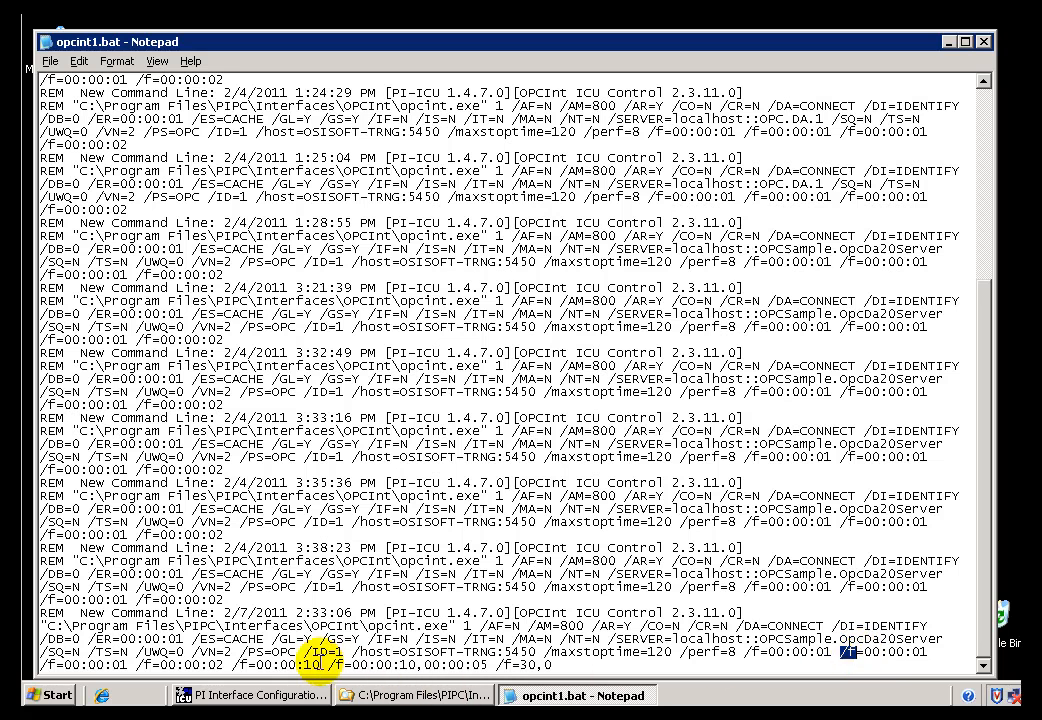
{"action": "left_click_drag", "start_coordinate": [326, 662], "coordinate": [338, 664]}
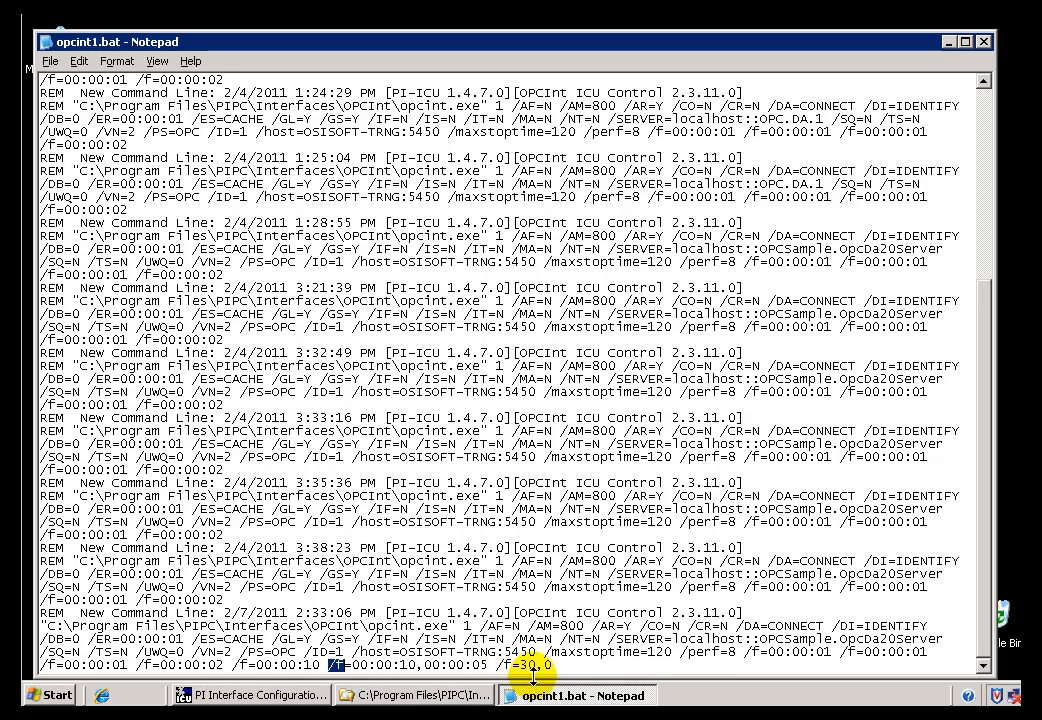
Switch to the PI Interface Configuration Utility, compare scan classes 5 to 7 with the batch file's /f entries, and minimize the utility.
{"action": "left_click", "coordinate": [276, 697]}
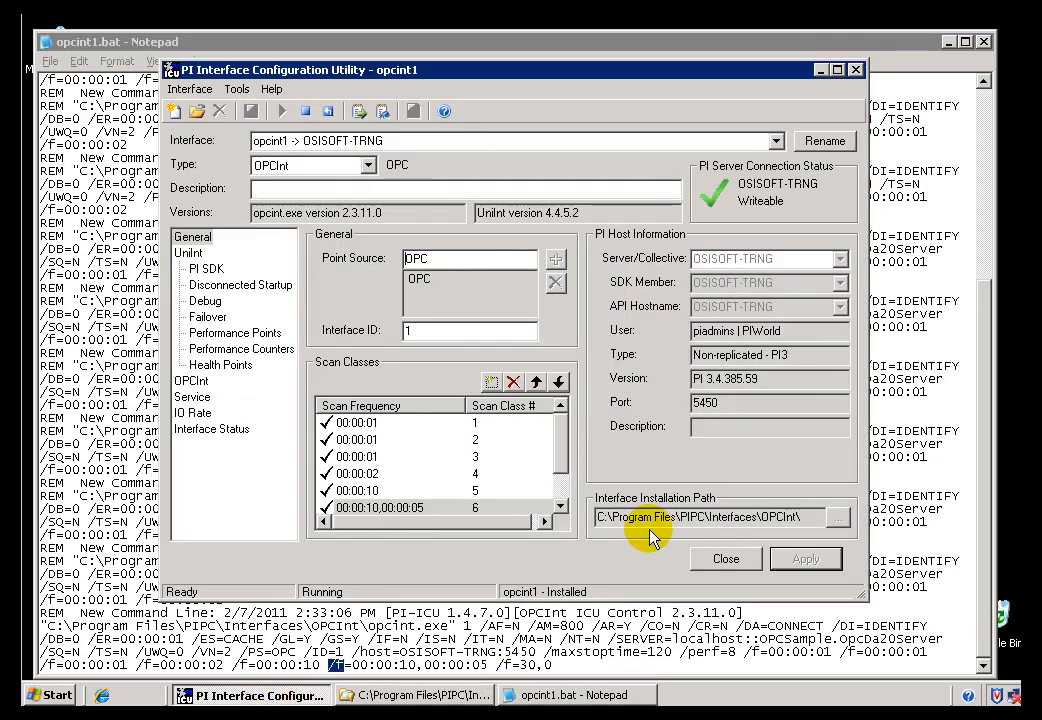
{"action": "left_click", "coordinate": [384, 490]}
{"action": "left_click", "coordinate": [378, 508]}
{"action": "scroll", "coordinate": [378, 518], "scroll_direction": "down", "scroll_amount": 1}
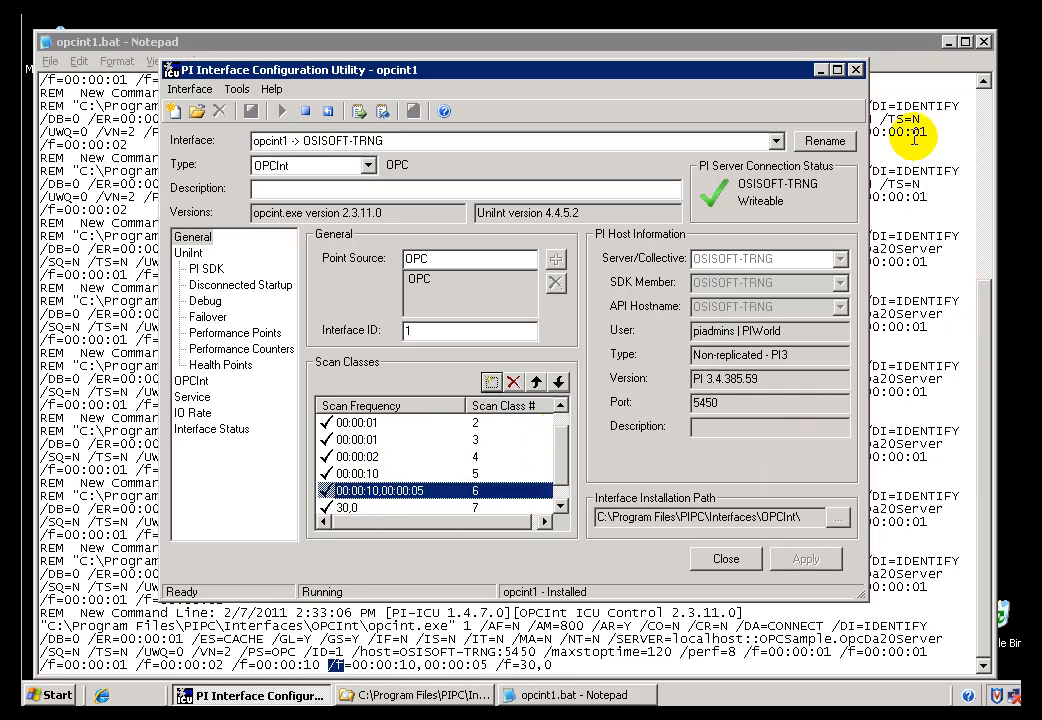
{"action": "left_click", "coordinate": [820, 70]}
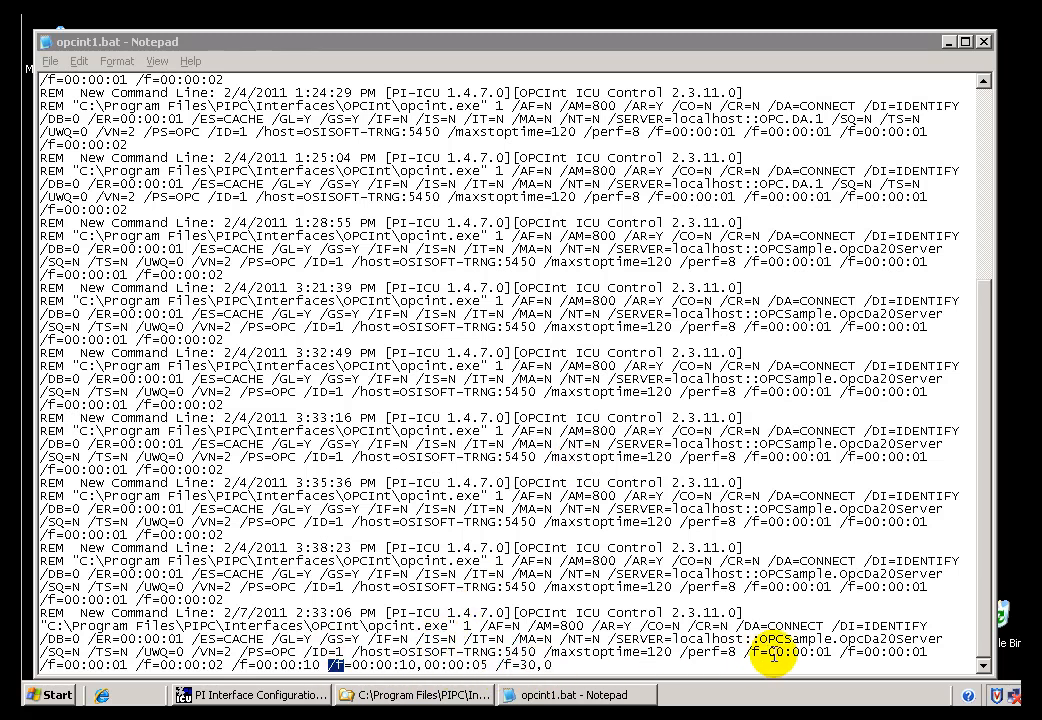
Highlight the last three scan class entries of the latest command line in turn: /f=00:00:10, /f=00:00:10,00:00:05 and /f=30,0.
{"action": "left_click", "coordinate": [228, 664]}
{"action": "left_click_drag", "start_coordinate": [230, 664], "coordinate": [320, 664]}
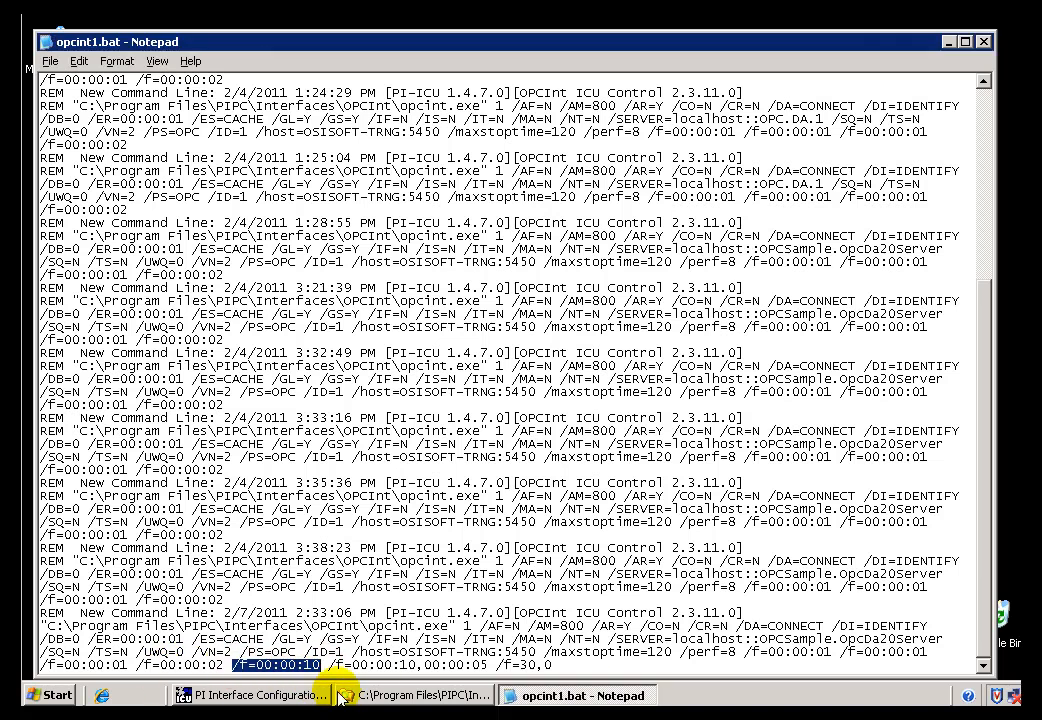
{"action": "left_click_drag", "start_coordinate": [328, 664], "coordinate": [491, 666]}
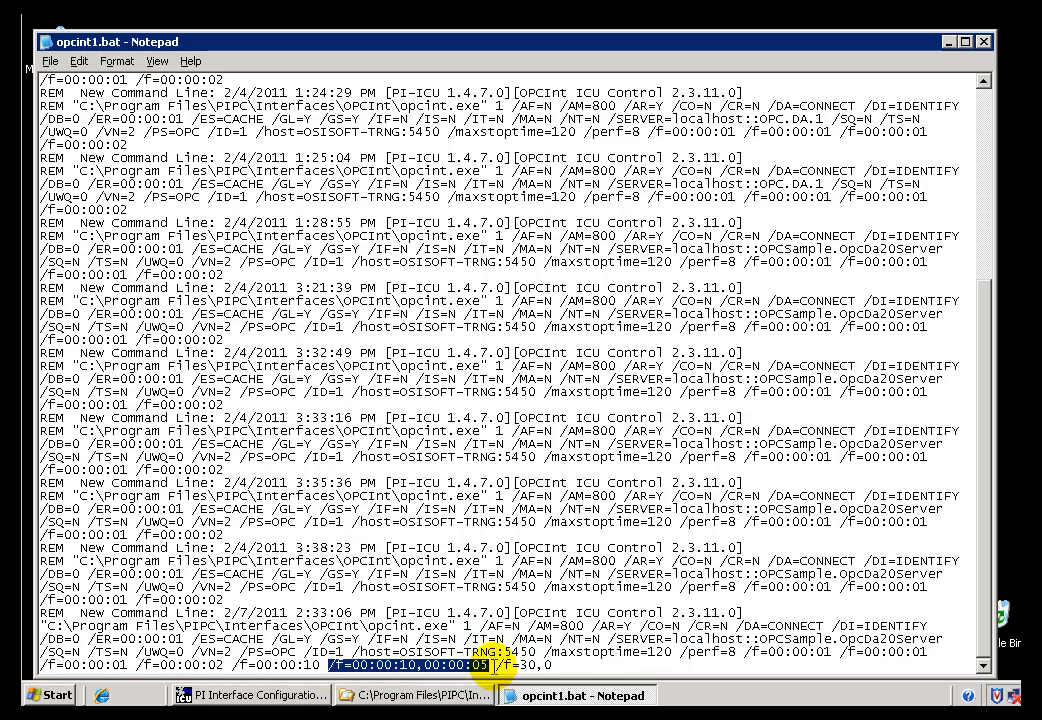
{"action": "left_click_drag", "start_coordinate": [495, 664], "coordinate": [577, 664]}
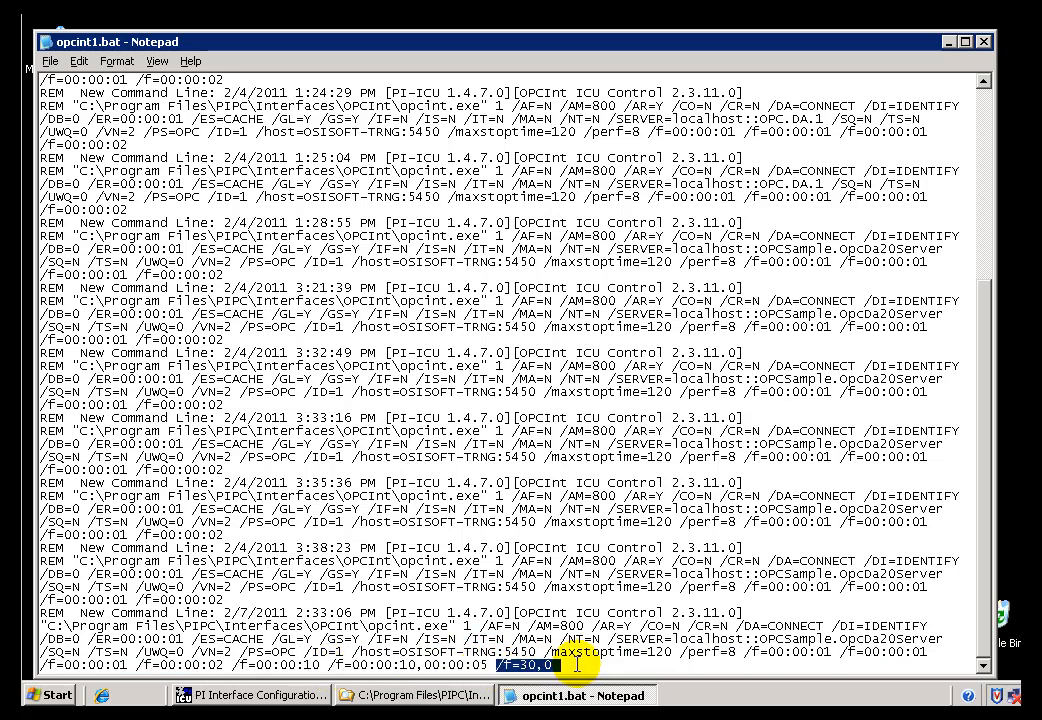
{"action": "left_click", "coordinate": [560, 666]}
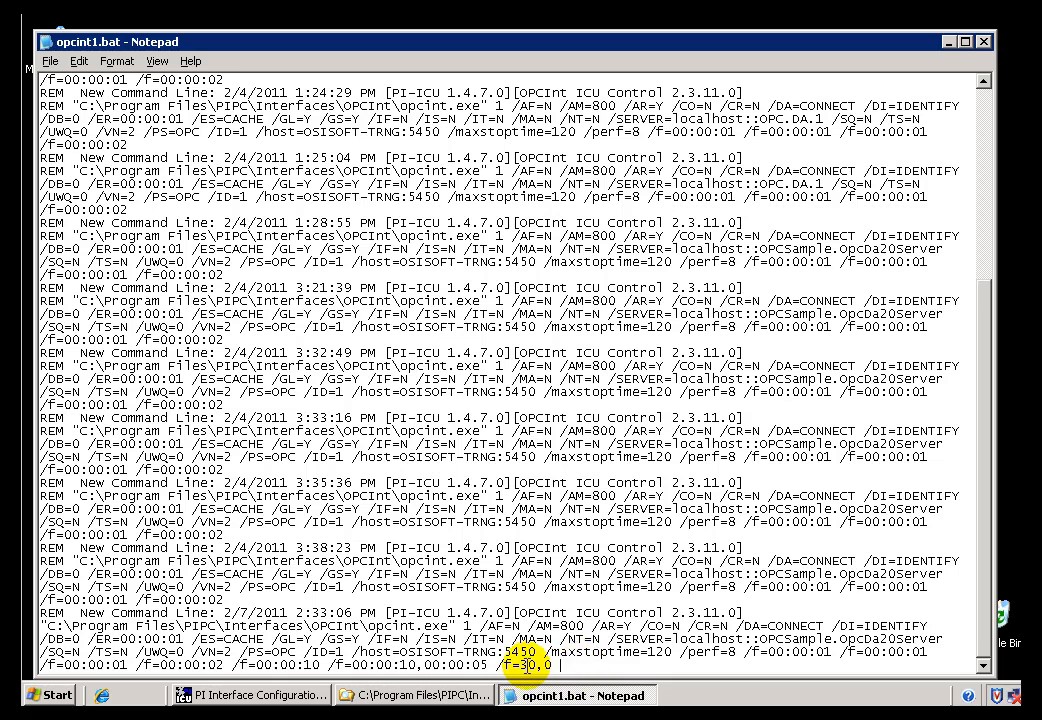
{"action": "left_click_drag", "start_coordinate": [553, 664], "coordinate": [495, 664]}
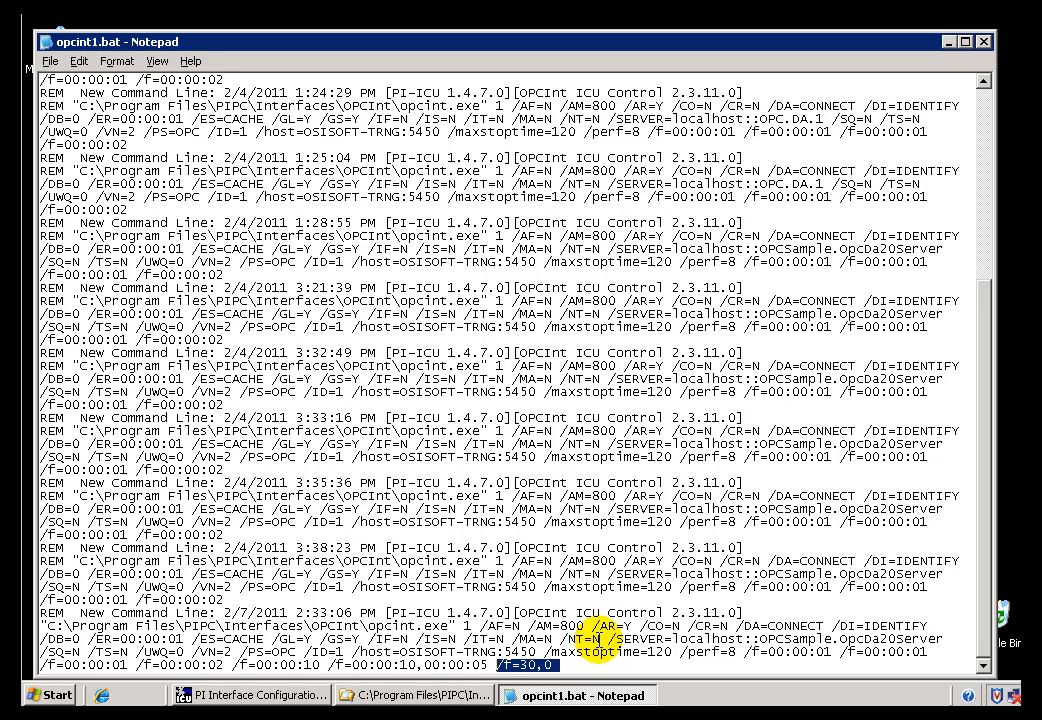
{"action": "left_click", "coordinate": [578, 665]}
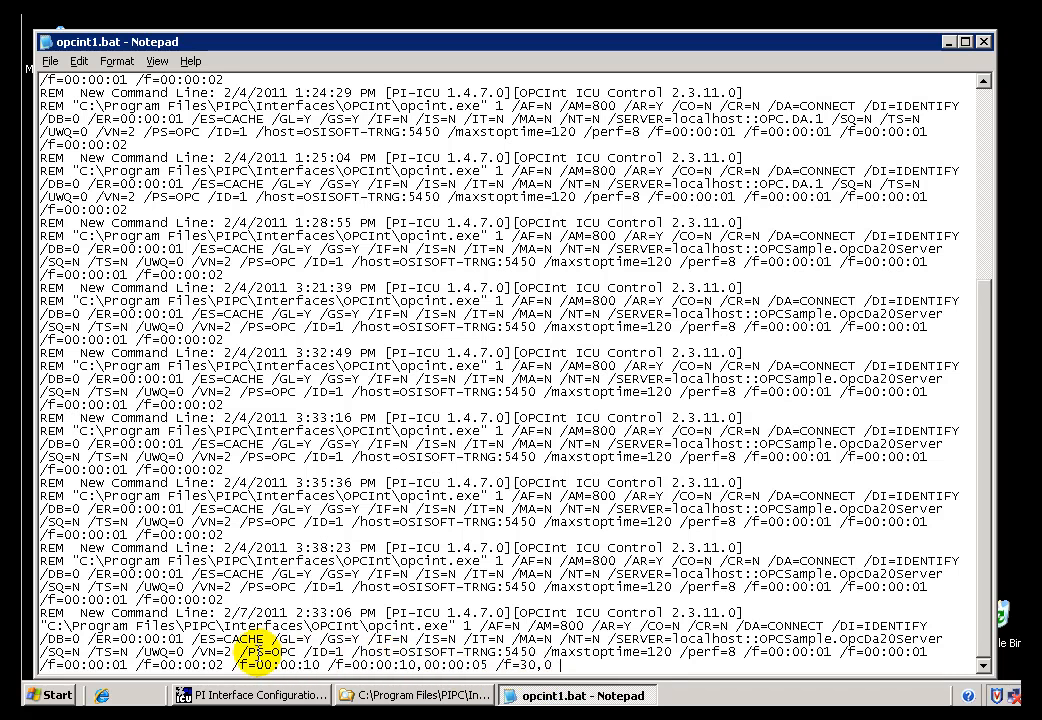
Highlight other startup parameters in the latest command line in turn, including /PS=OPC, /TS and /maxstoptime, and clear the selection.
{"action": "left_click_drag", "start_coordinate": [241, 652], "coordinate": [311, 653]}
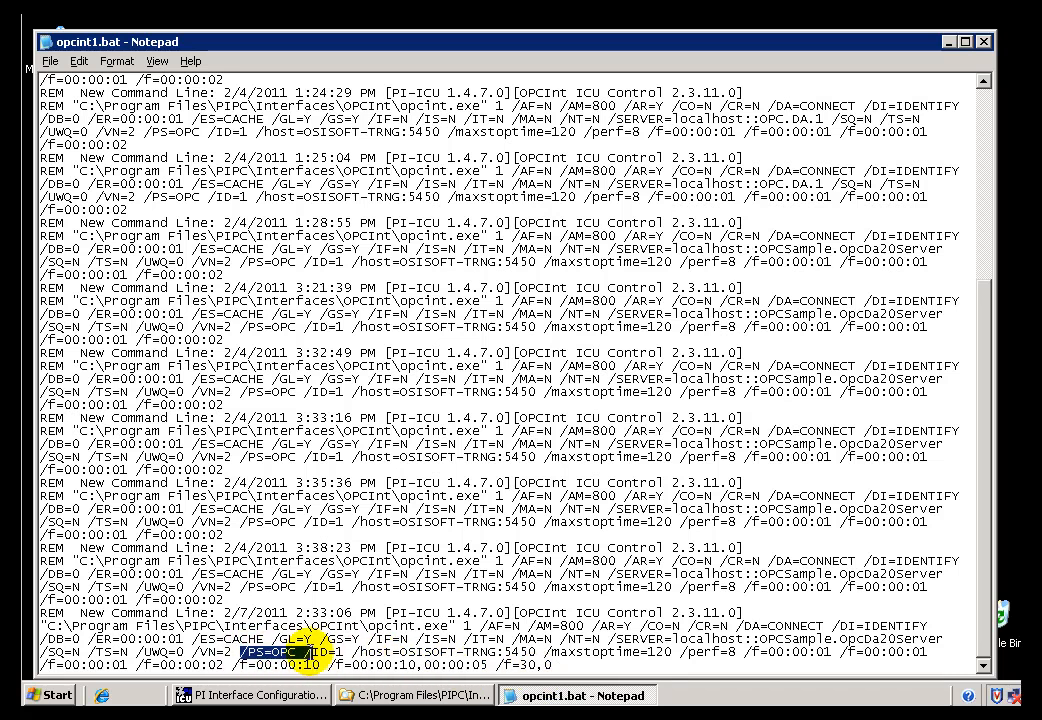
{"action": "left_click", "coordinate": [304, 652]}
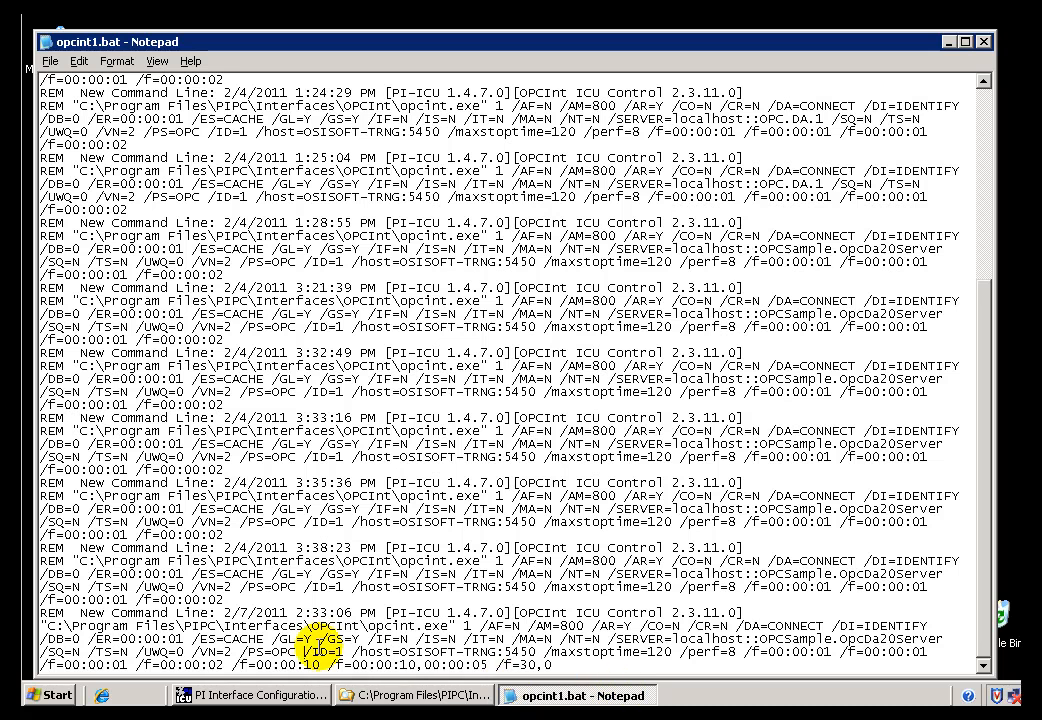
{"action": "left_click_drag", "start_coordinate": [272, 652], "coordinate": [296, 651]}
{"action": "left_click", "coordinate": [298, 652]}
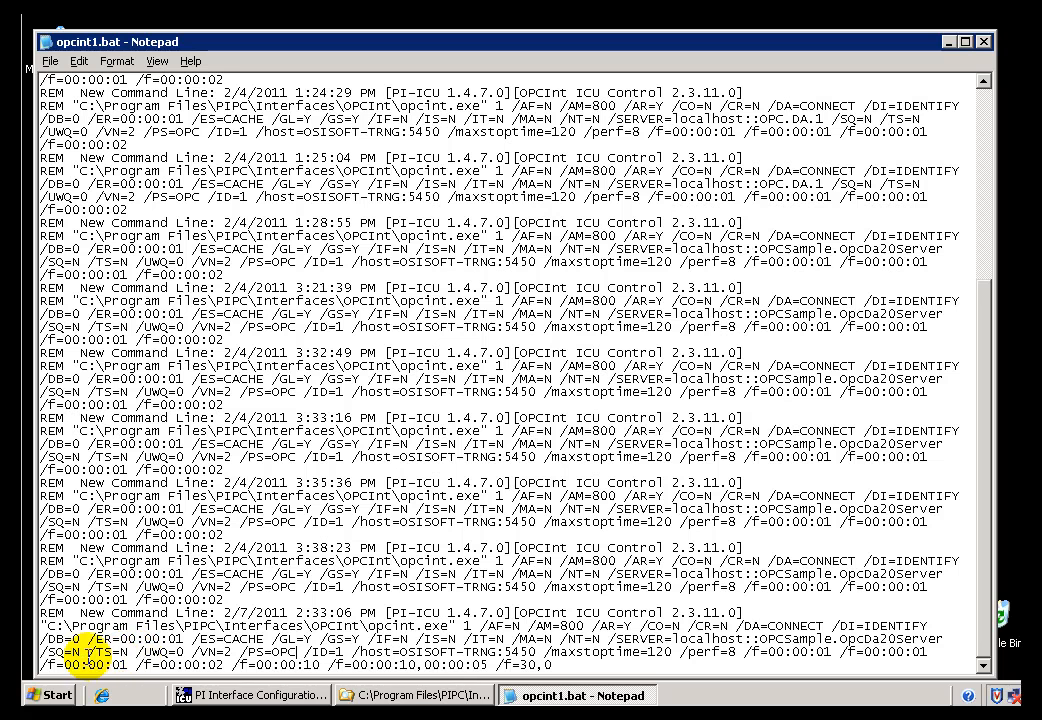
{"action": "left_click_drag", "start_coordinate": [86, 652], "coordinate": [113, 652]}
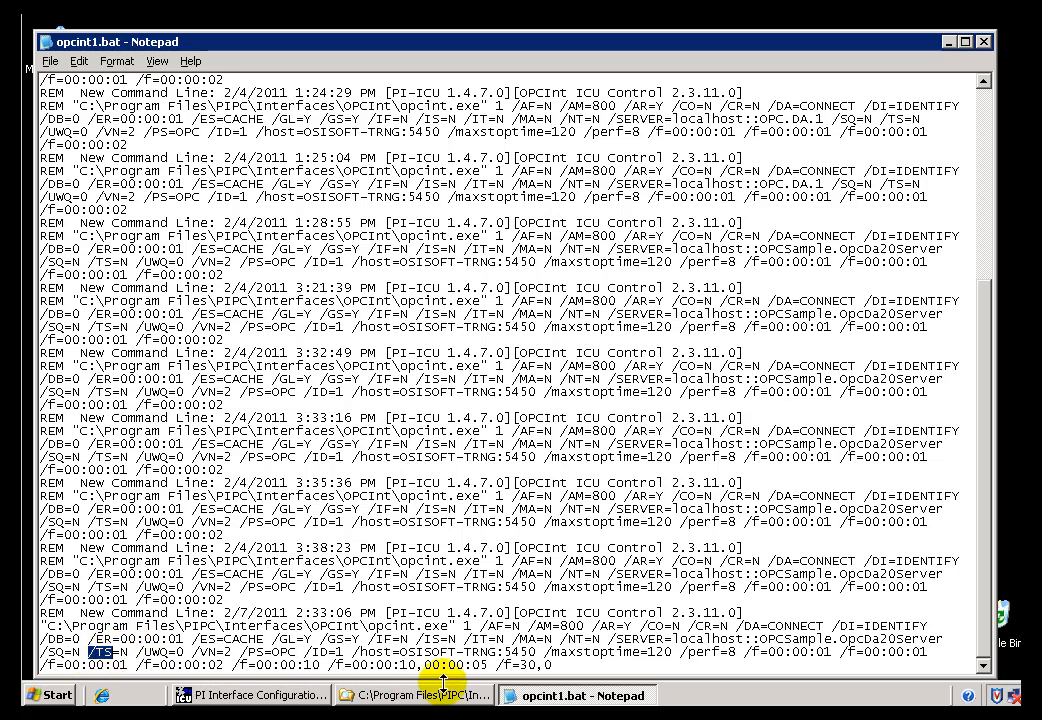
{"action": "left_click_drag", "start_coordinate": [545, 652], "coordinate": [665, 652]}
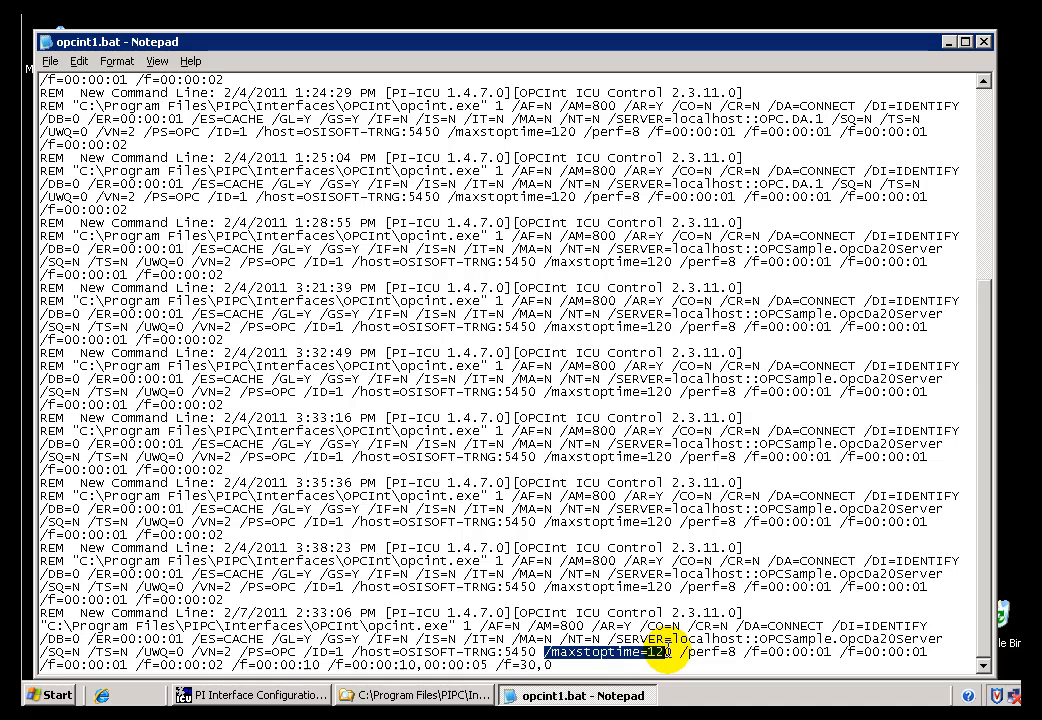
{"action": "left_click", "coordinate": [683, 626]}
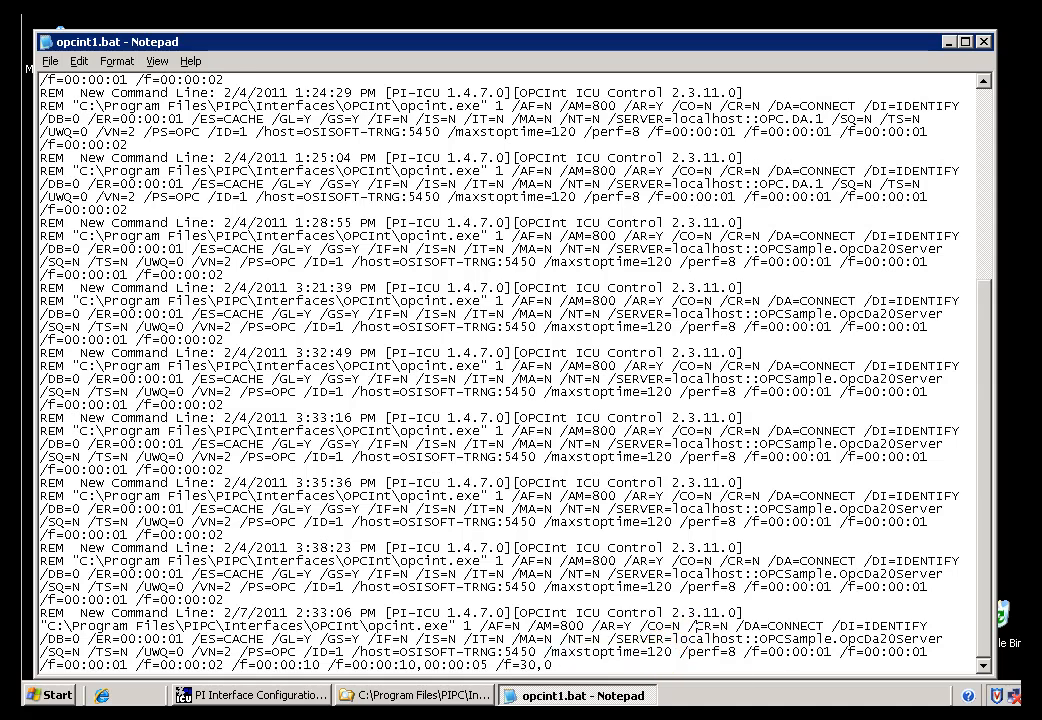